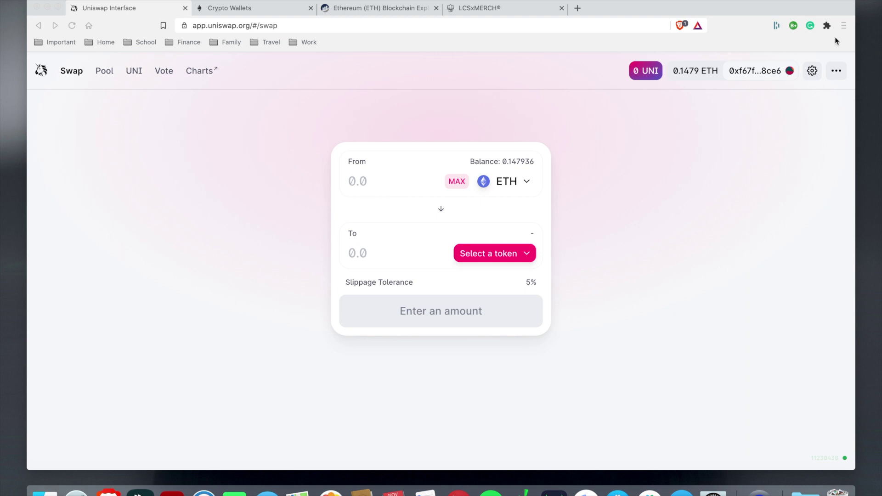
Open the Crypto Wallets page from the Brave main menu.
click(844, 26)
click(842, 25)
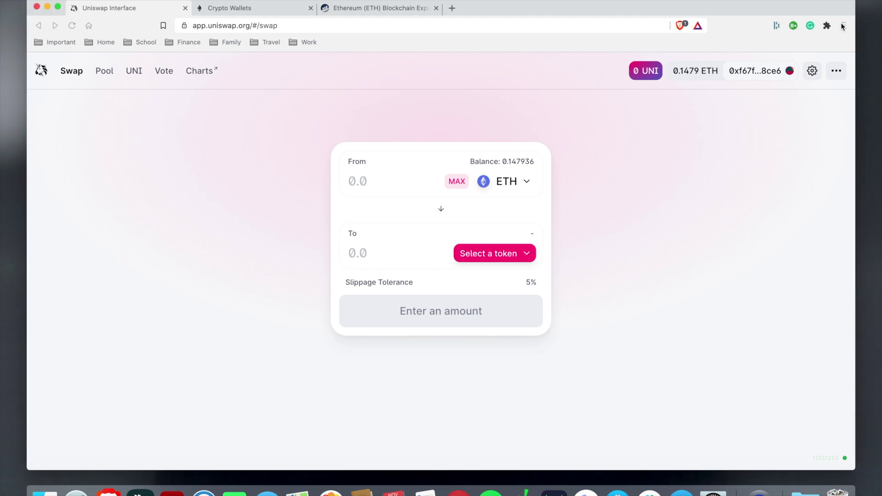
click(841, 25)
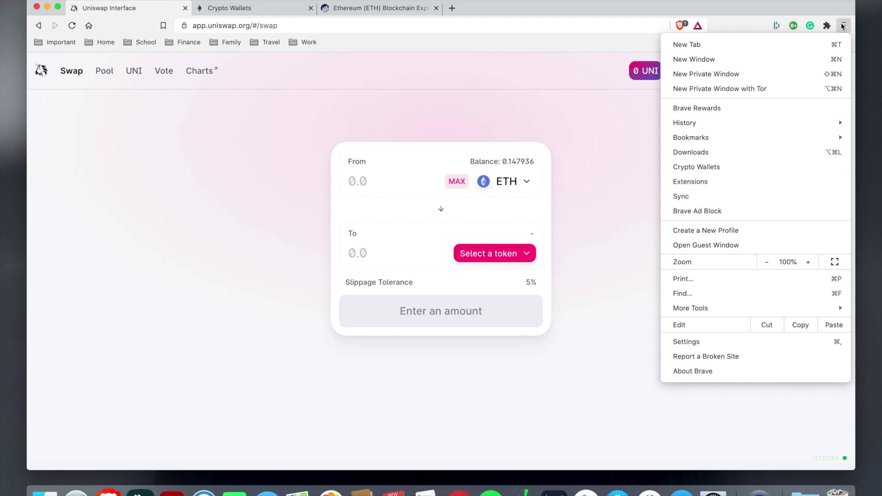
click(787, 167)
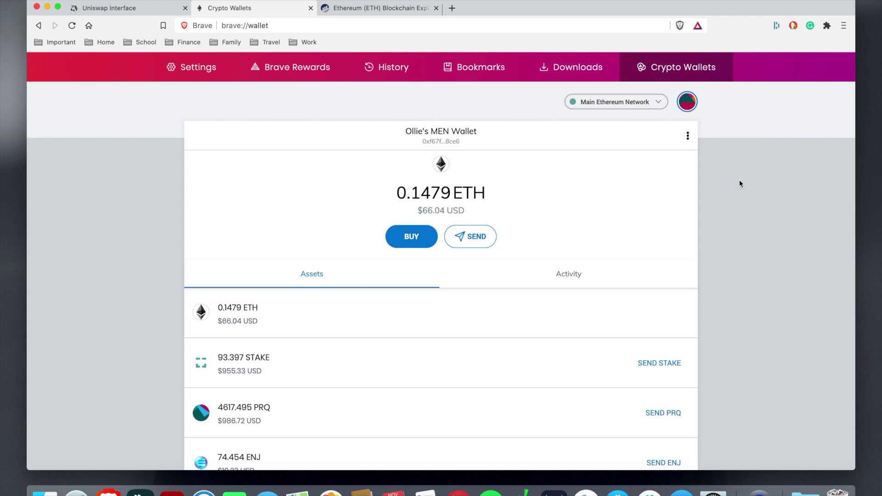
Show the account details with its QR code and address, confirming the wallet name unchanged.
click(687, 137)
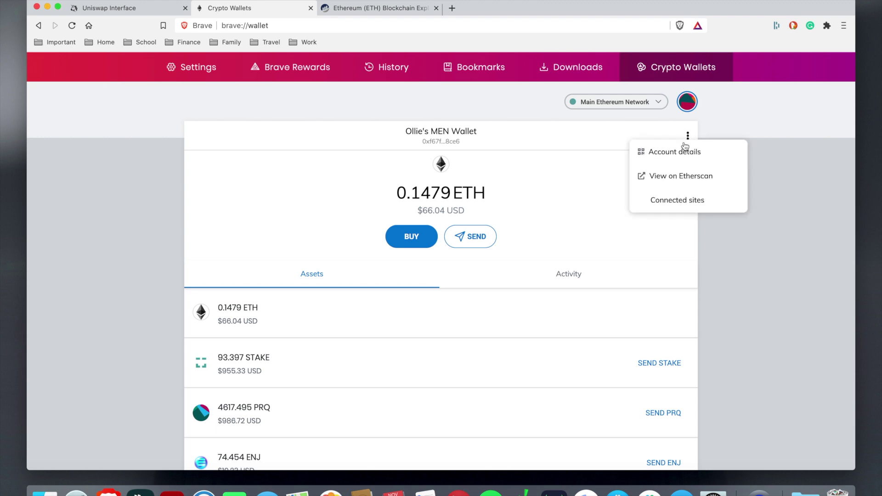
click(685, 155)
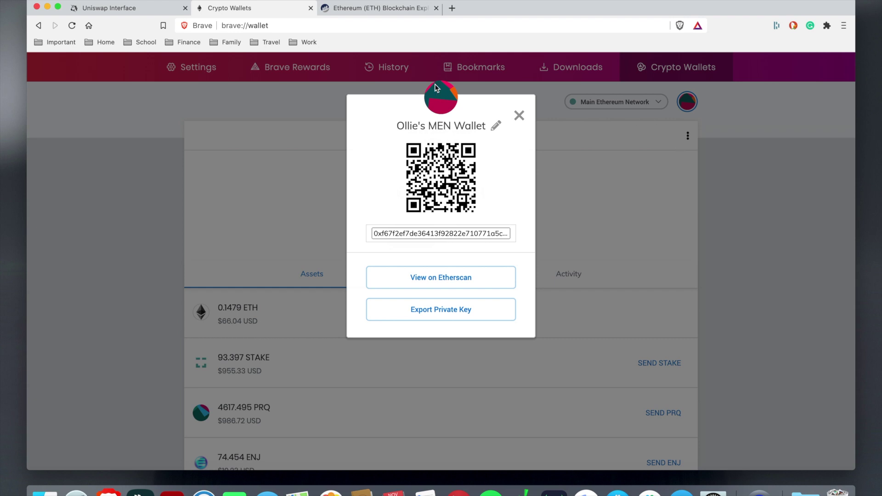
click(495, 127)
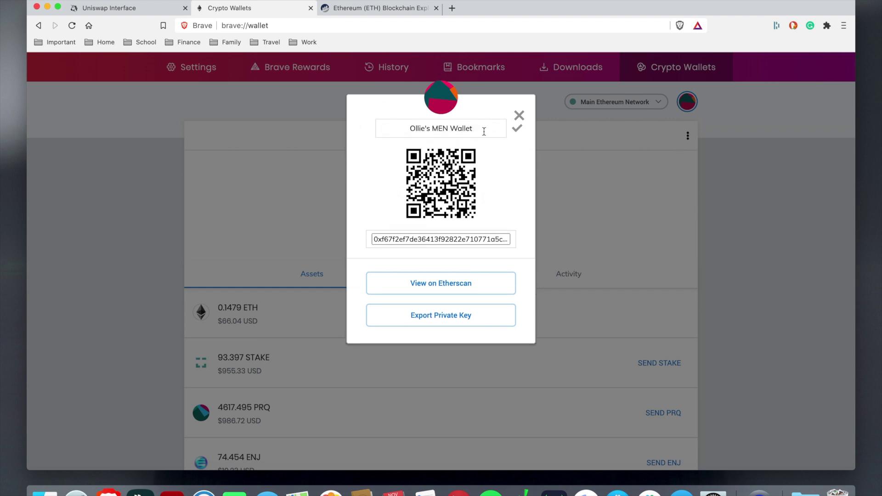
click(517, 131)
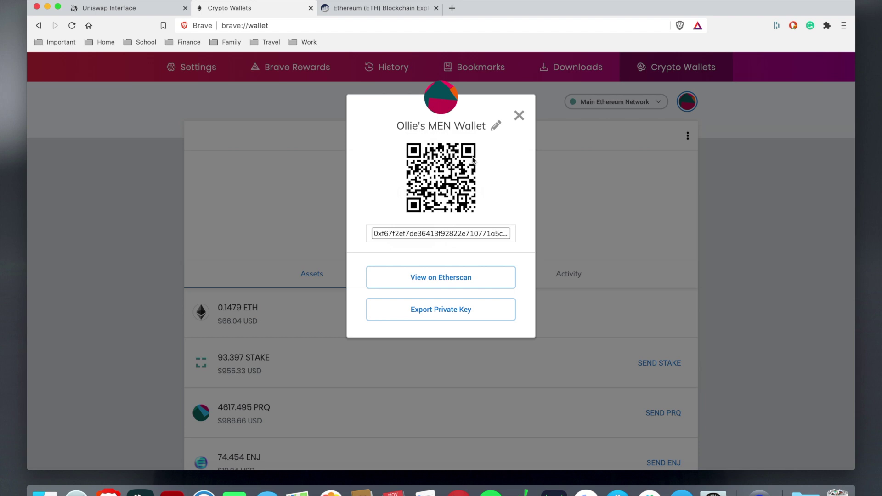
click(383, 232)
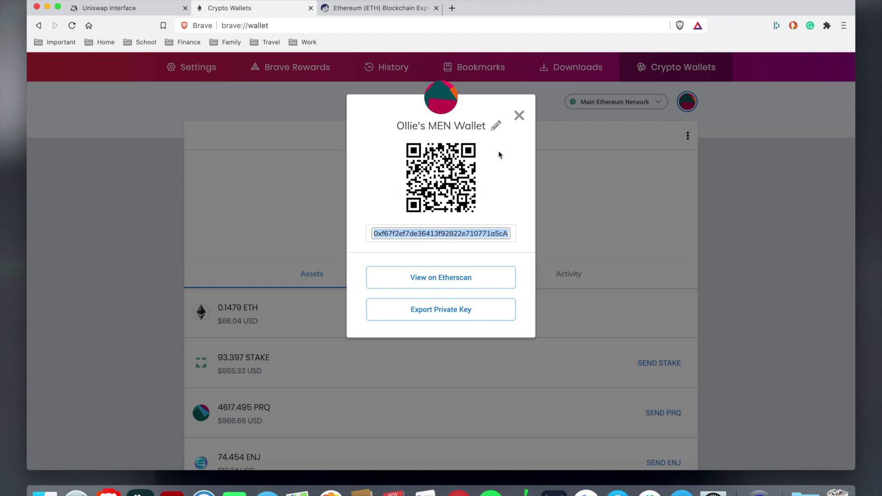
click(508, 167)
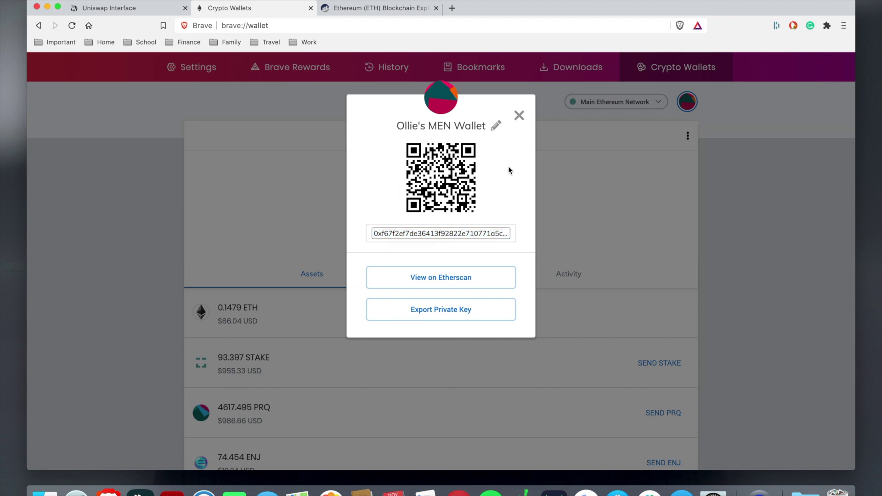
drag(462, 233, 517, 238)
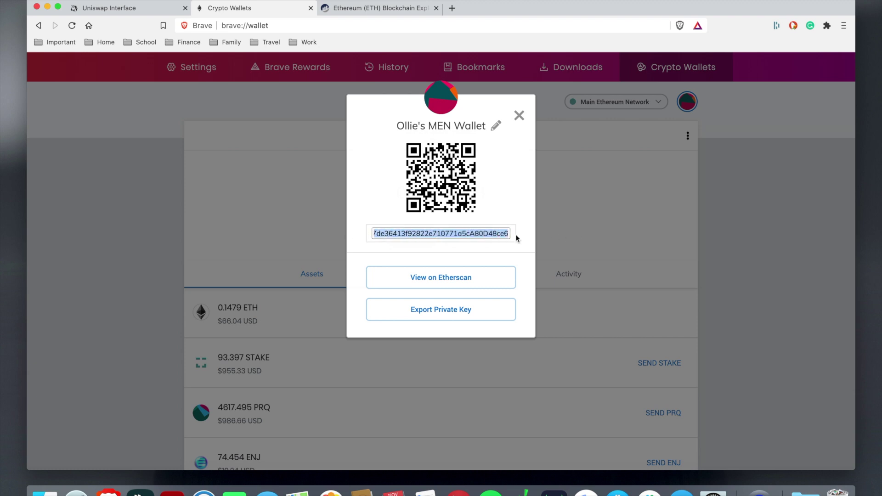
click(390, 235)
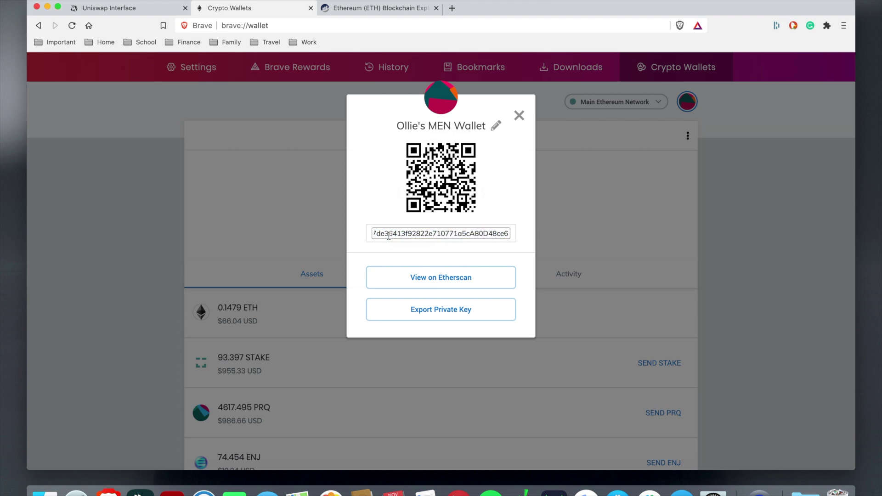
drag(389, 235, 517, 238)
click(370, 234)
click(381, 242)
Close the account details dialog and copy the wallet address from the account header.
click(519, 116)
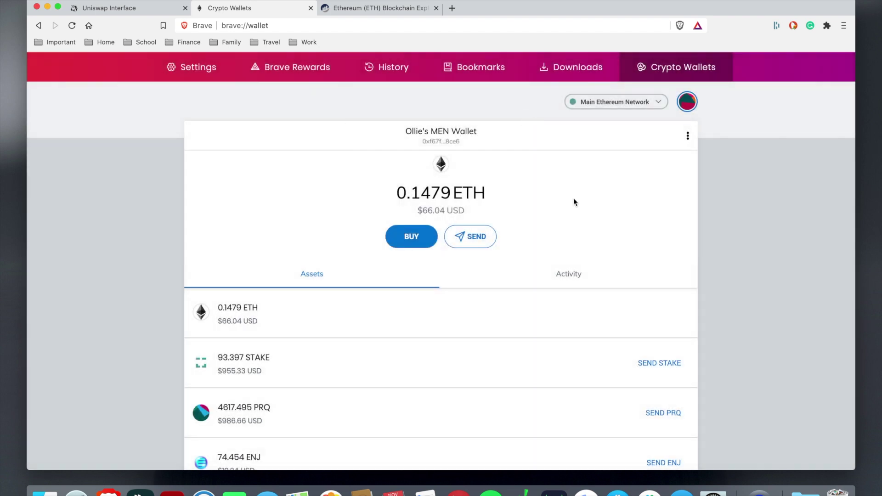
click(454, 141)
click(447, 133)
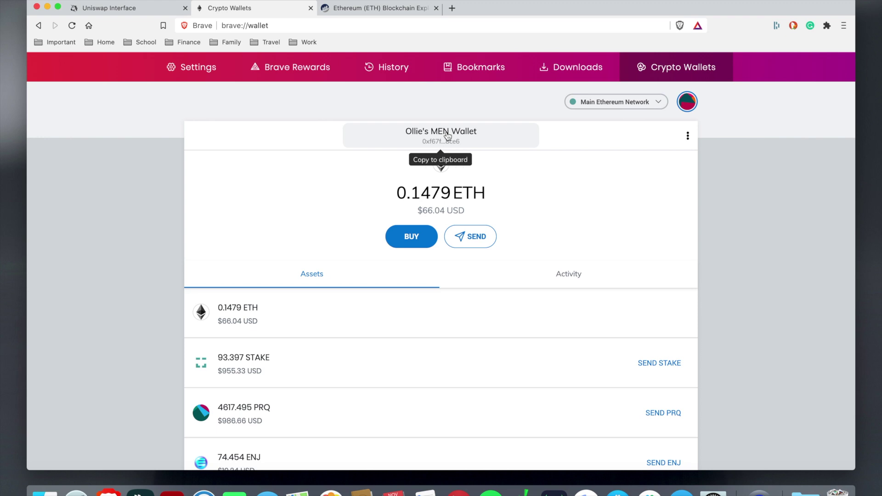
click(447, 133)
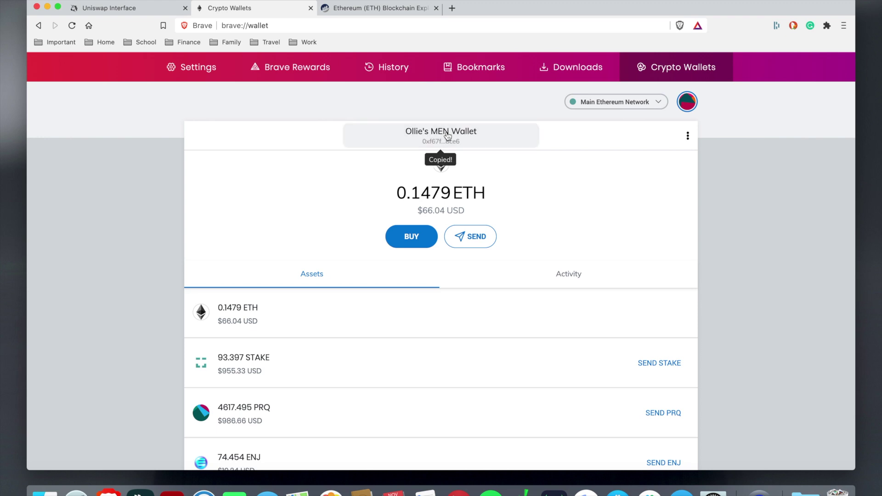
scroll(562, 245, down, 3)
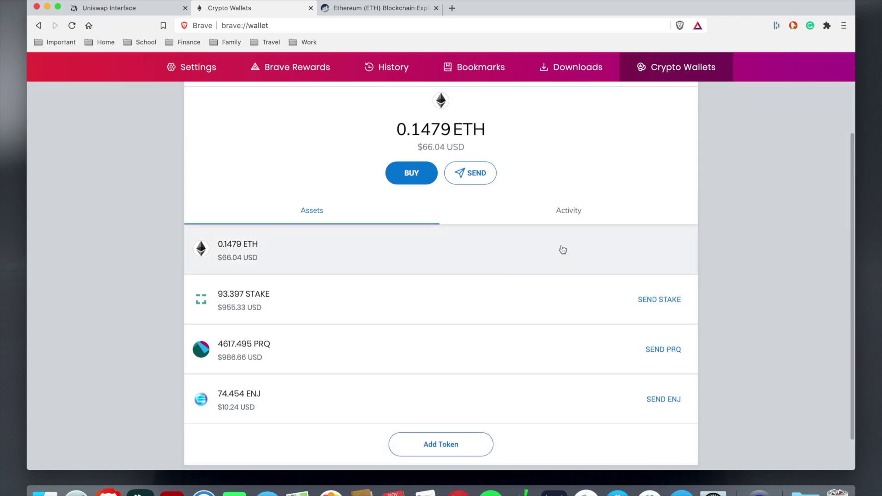
Open the ETH transaction history and the Nov 9 Swap Exact ETH For Tokens entry for 0.022505 ETH.
scroll(562, 250, up, 3)
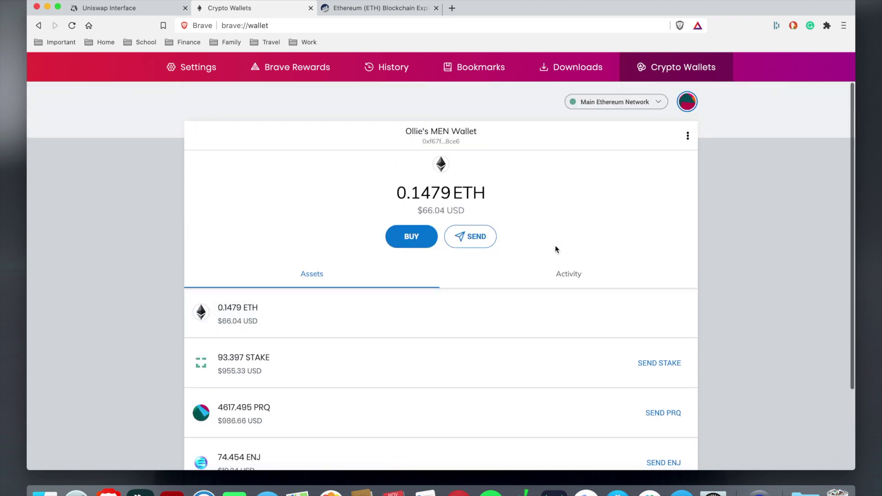
click(687, 136)
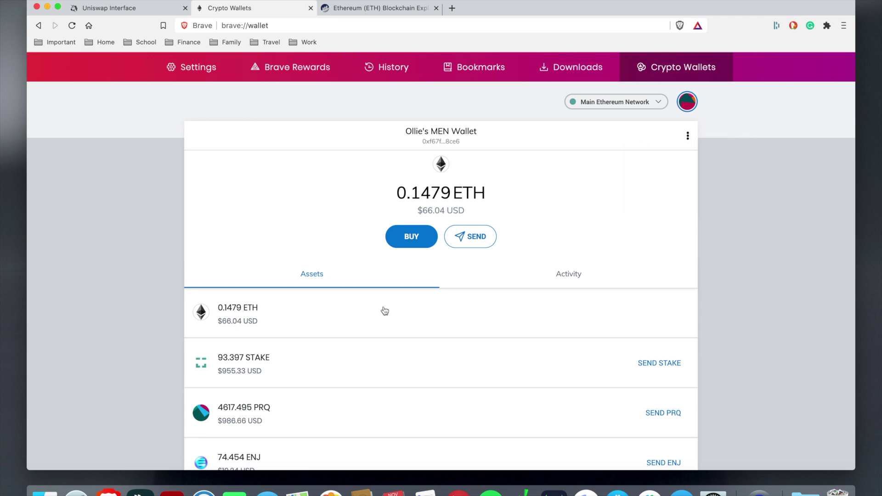
click(309, 320)
scroll(309, 321, down, 3)
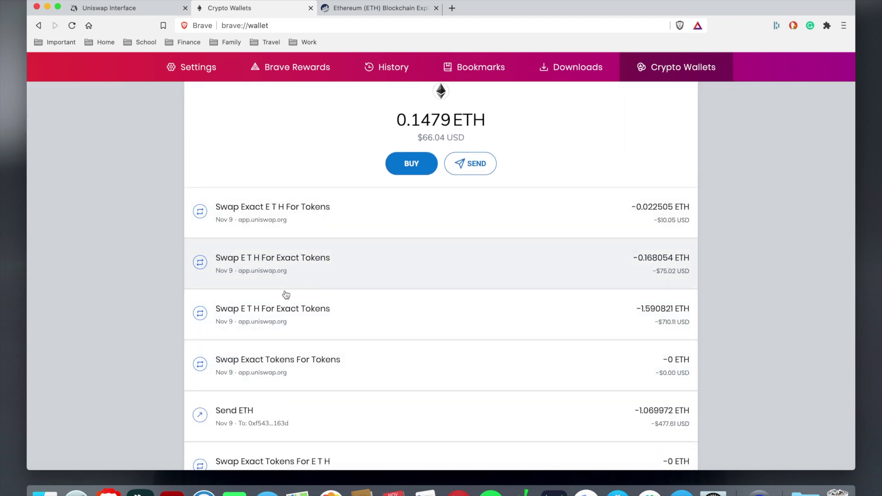
scroll(317, 368, down, 5)
scroll(325, 343, down, 5)
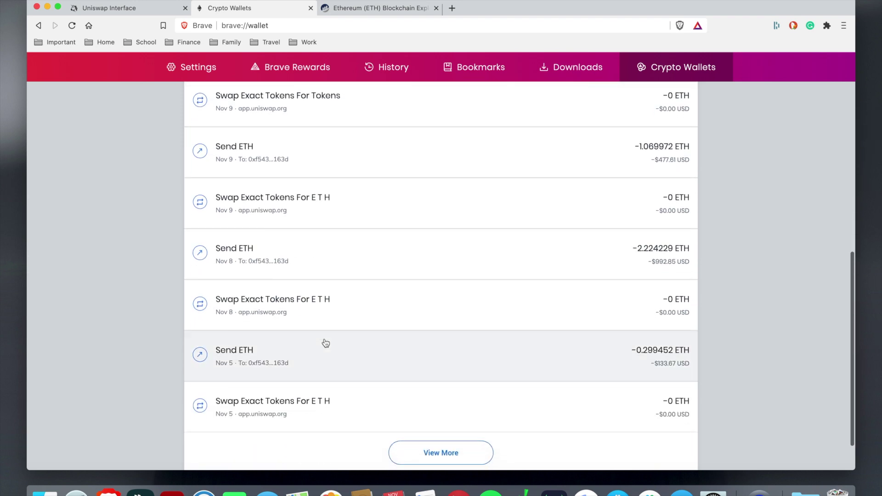
click(448, 463)
scroll(438, 444, down, 1)
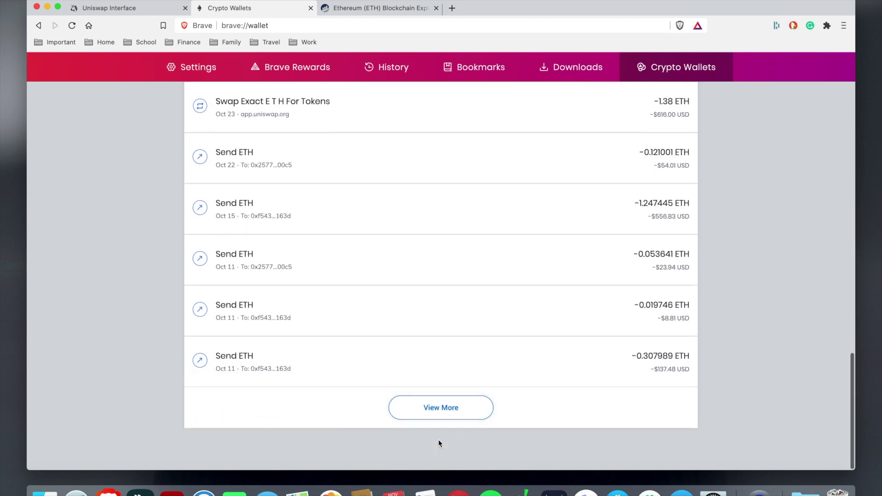
click(445, 413)
scroll(445, 414, down, 3)
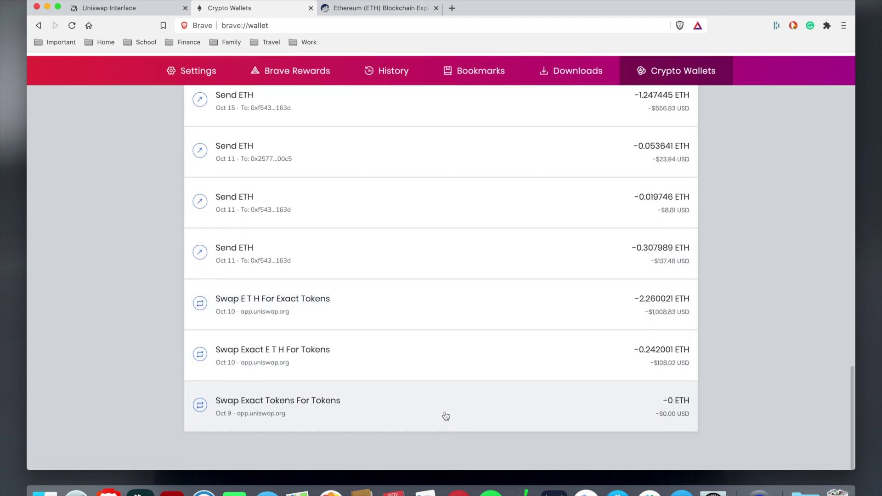
scroll(445, 415, up, 20)
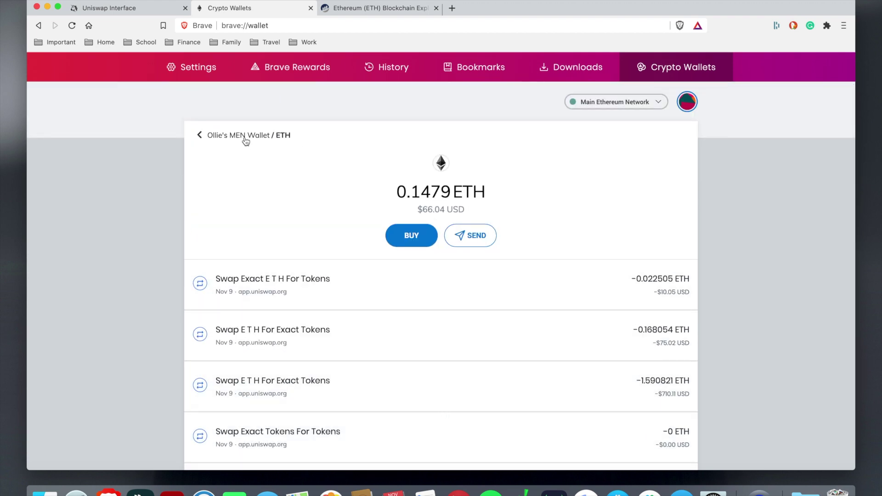
click(266, 285)
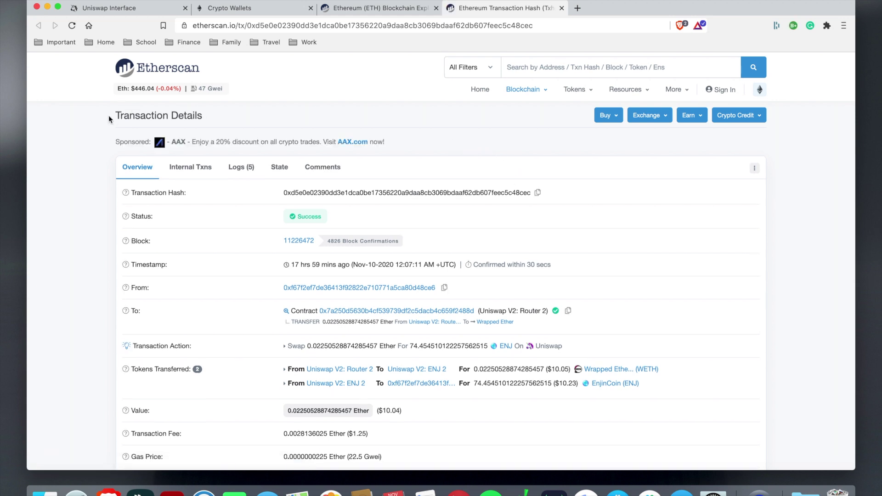
Review the 0.0225 ETH to 74.45 ENJ swap on Etherscan, then close that tab.
scroll(217, 119, down, 2)
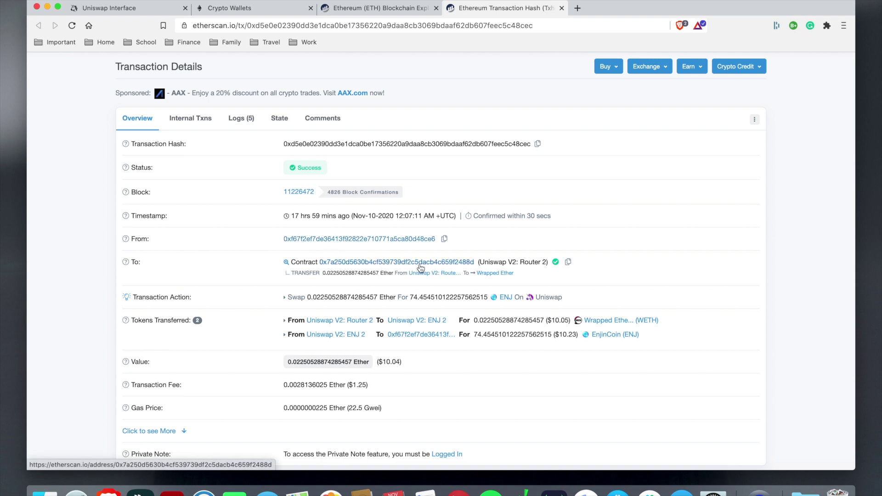
click(561, 8)
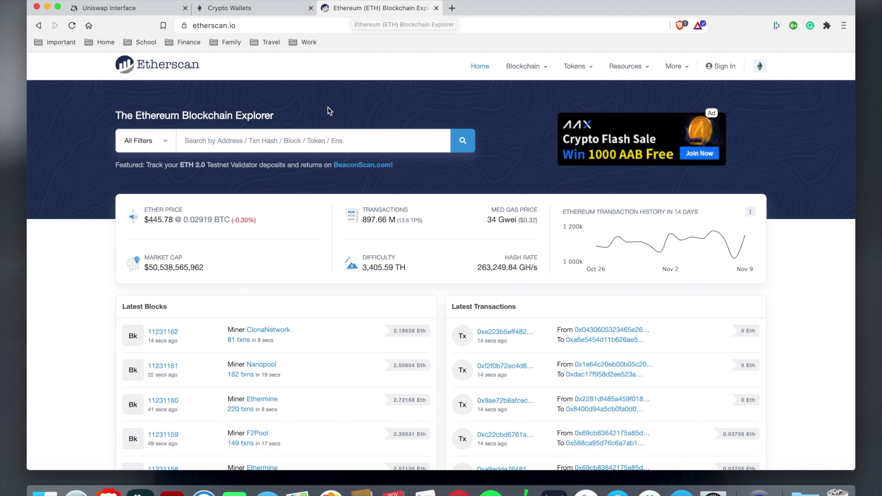
Search Etherscan for 'Enj' and open the EnjinCoin (ENJ) token page.
click(331, 140)
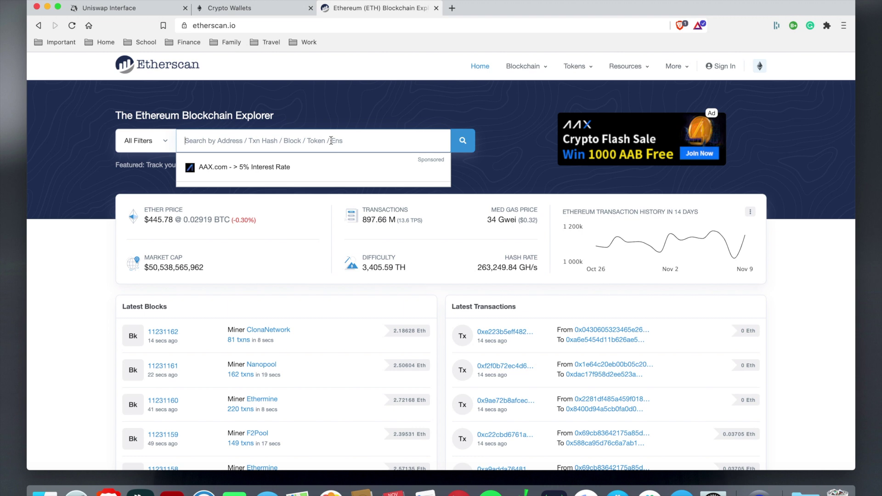
text(Enj)
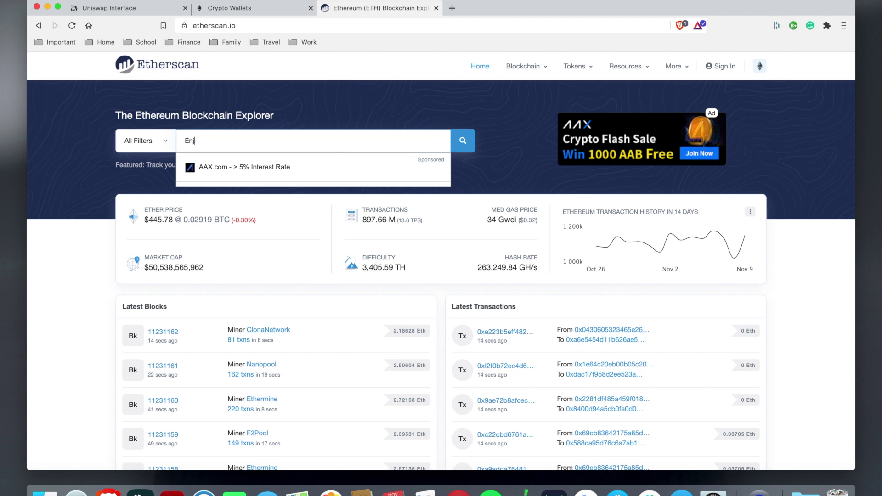
click(278, 228)
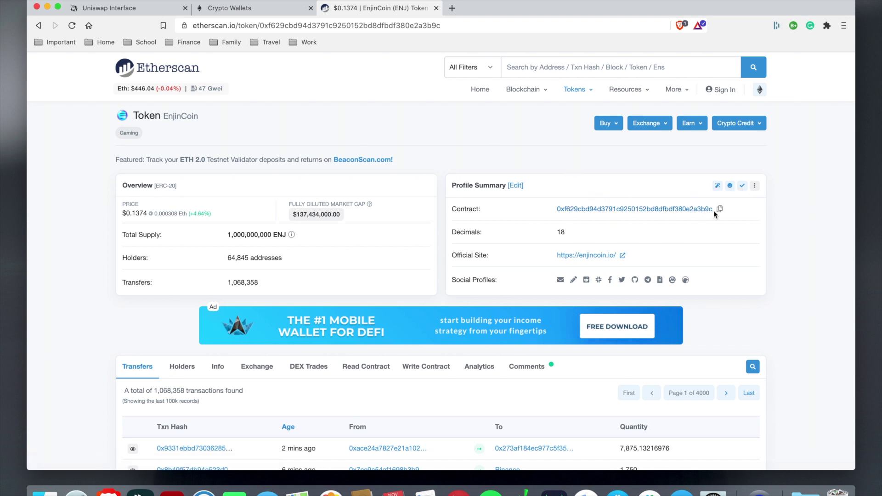
Copy the ENJ contract address and return to the Crypto Wallets overview.
click(719, 210)
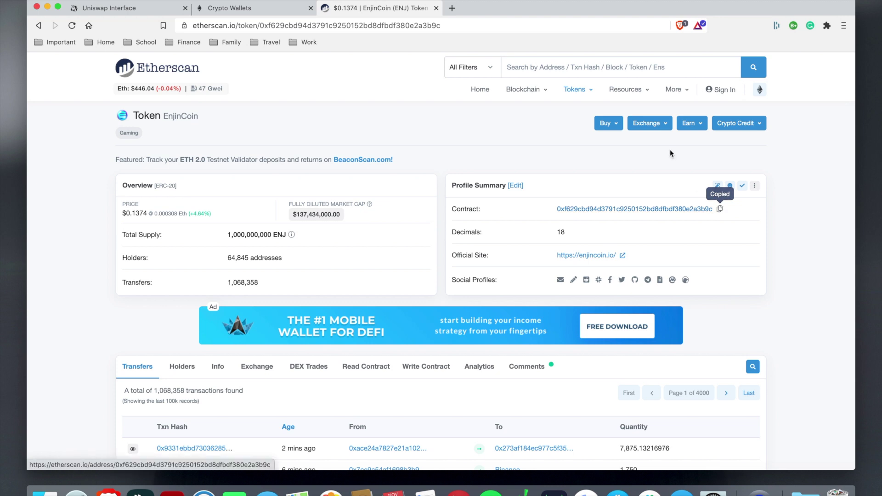
click(255, 9)
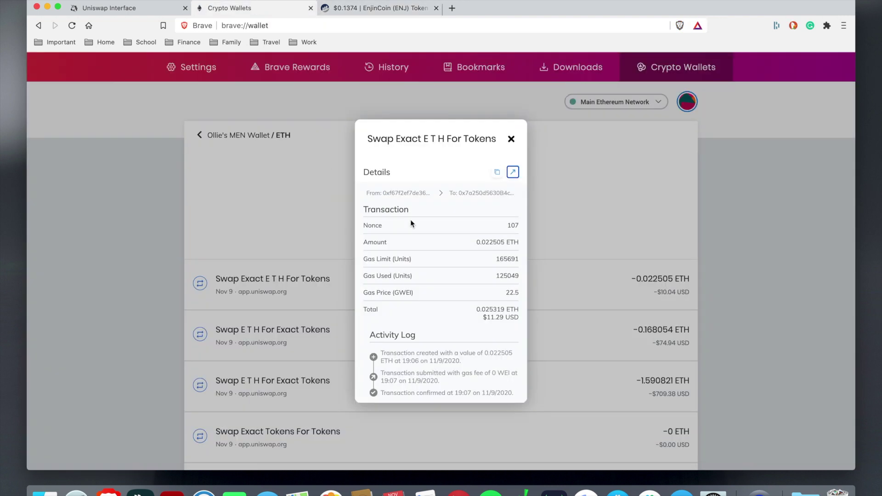
click(509, 139)
click(202, 136)
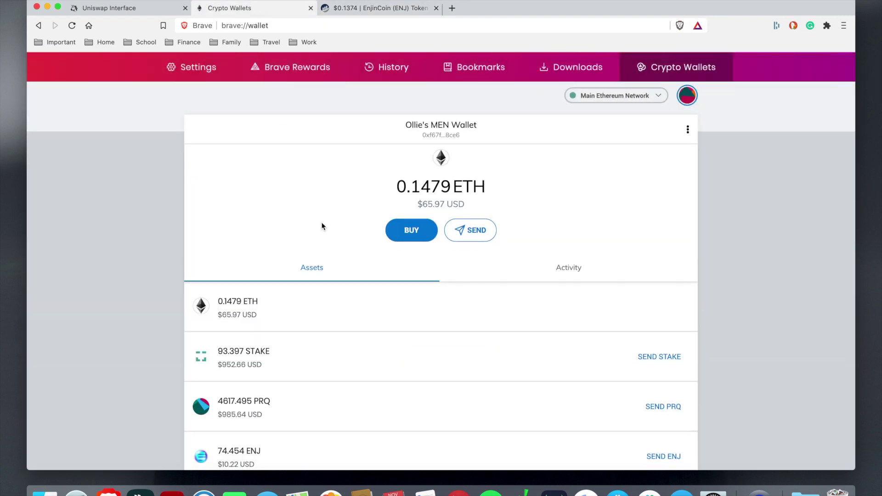
Hide the ENJ token so only ETH, STAKE and PRQ remain listed.
scroll(659, 404, down, 3)
click(465, 368)
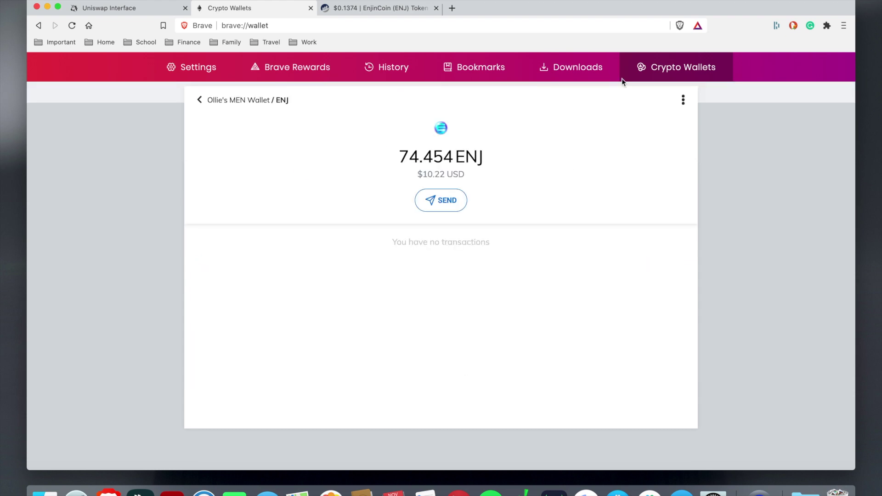
click(684, 102)
click(659, 144)
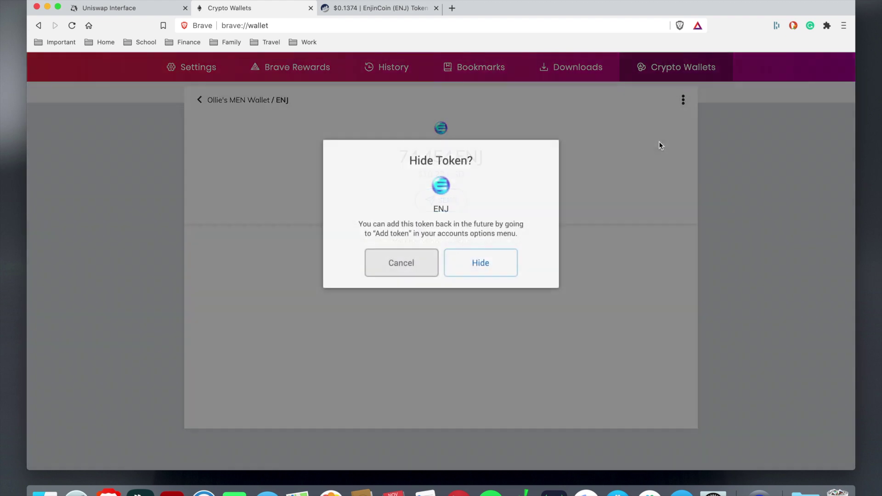
click(459, 263)
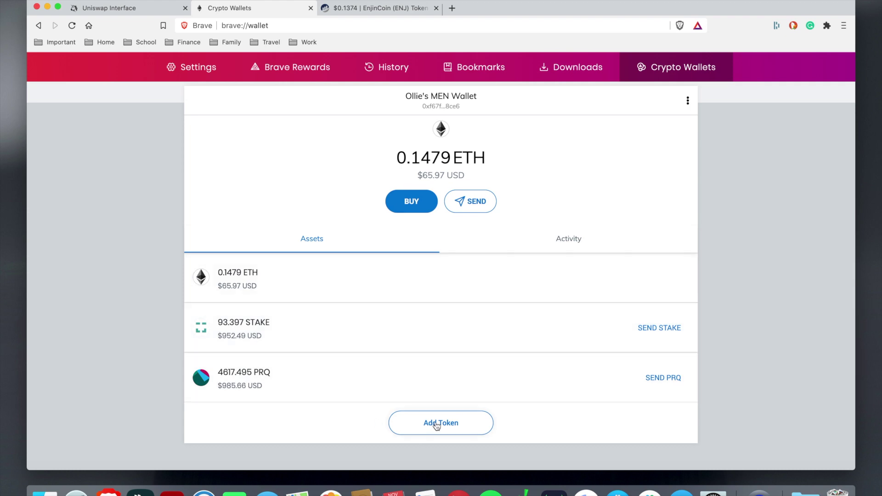
click(435, 423)
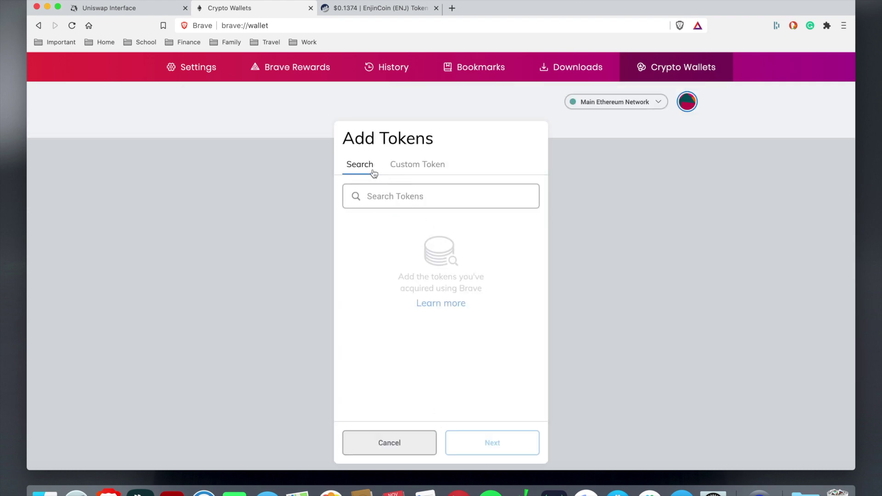
Add ENJ back as a custom token using the pasted contract address.
click(417, 165)
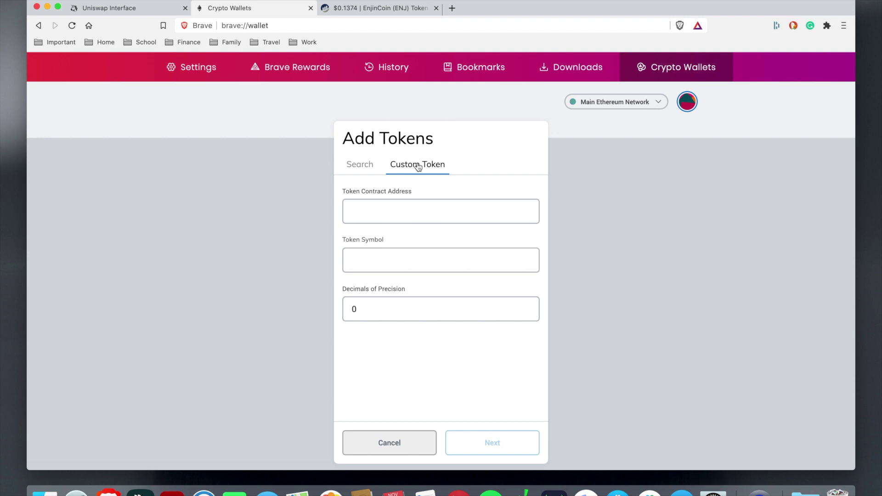
click(410, 209)
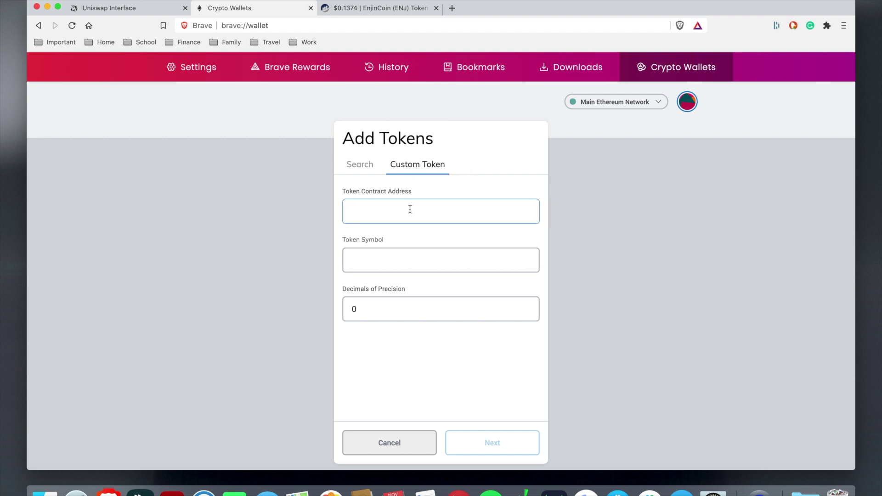
key(super+v)
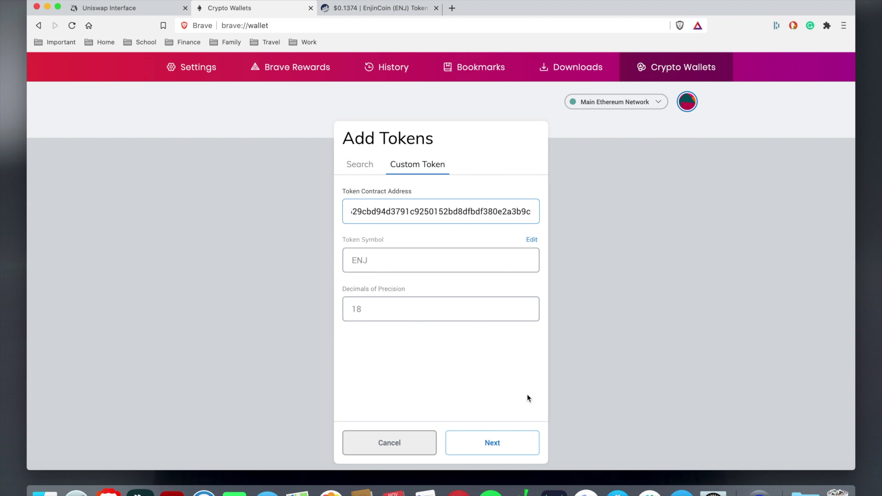
click(498, 442)
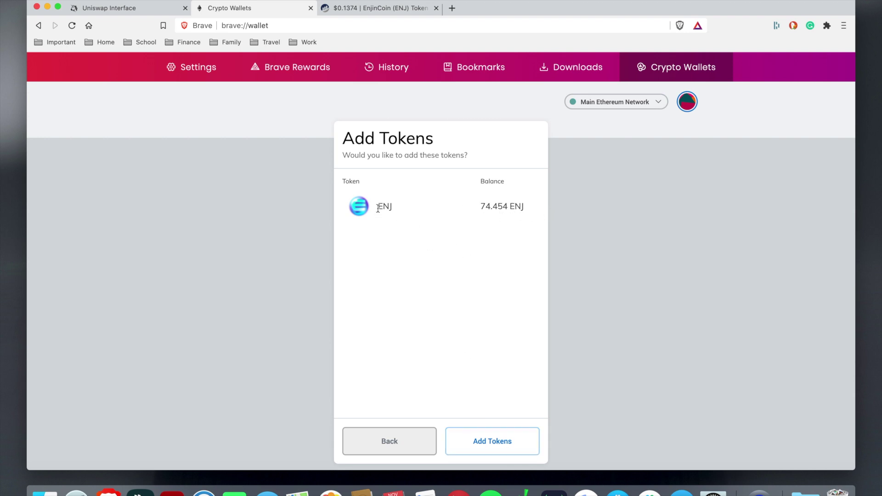
click(487, 442)
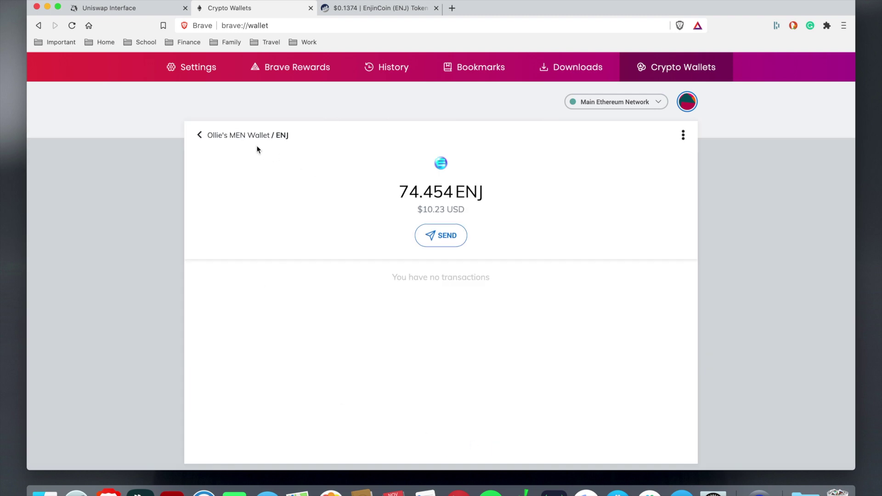
Return to the wallet overview showing 74.454 ENJ and copy the wallet address.
click(213, 139)
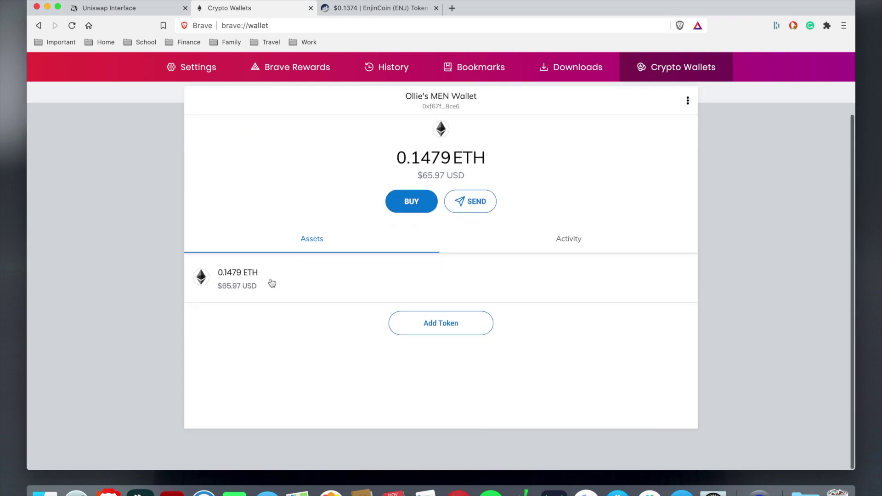
scroll(239, 321, down, 3)
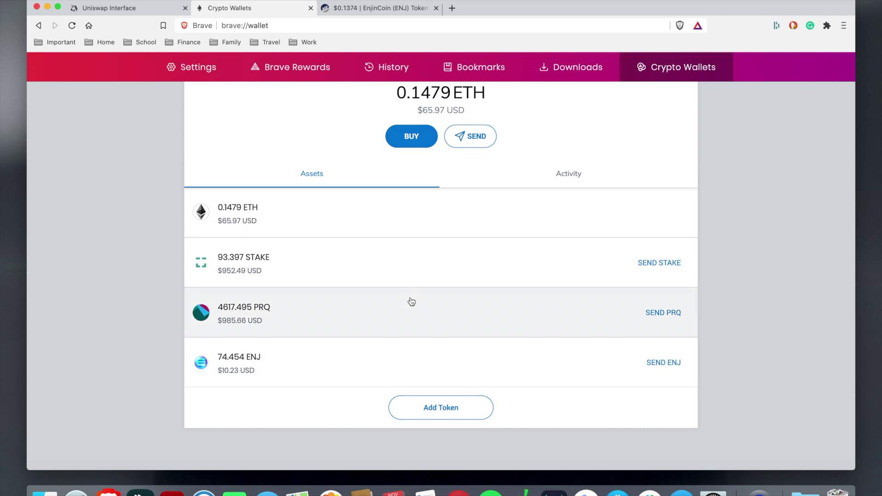
scroll(406, 305, up, 3)
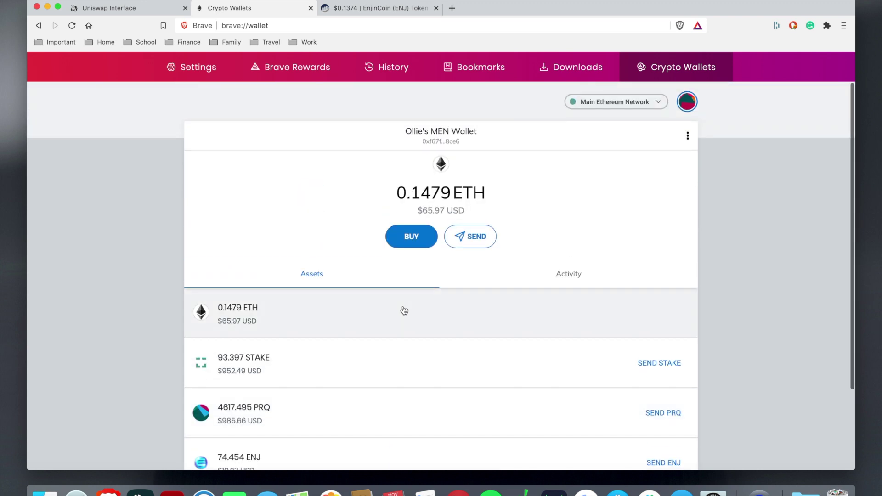
click(460, 137)
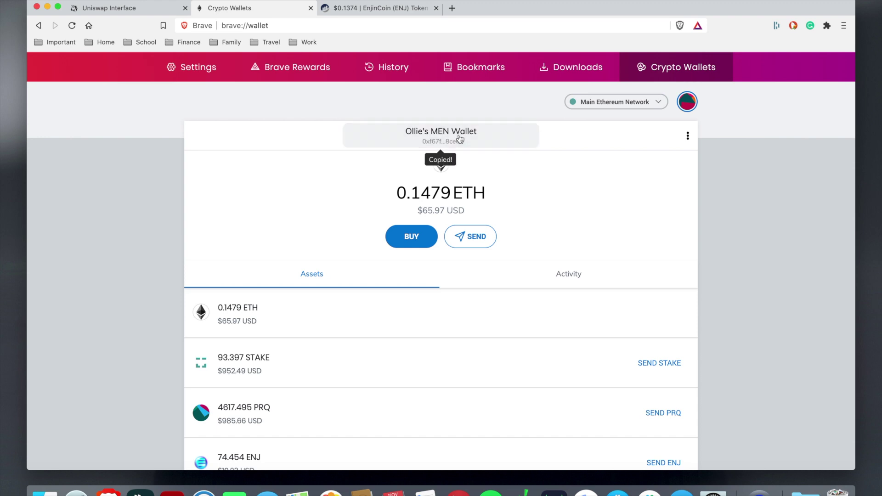
Open the Custom Token form in the Add Tokens dialog again.
scroll(459, 138, down, 5)
click(437, 407)
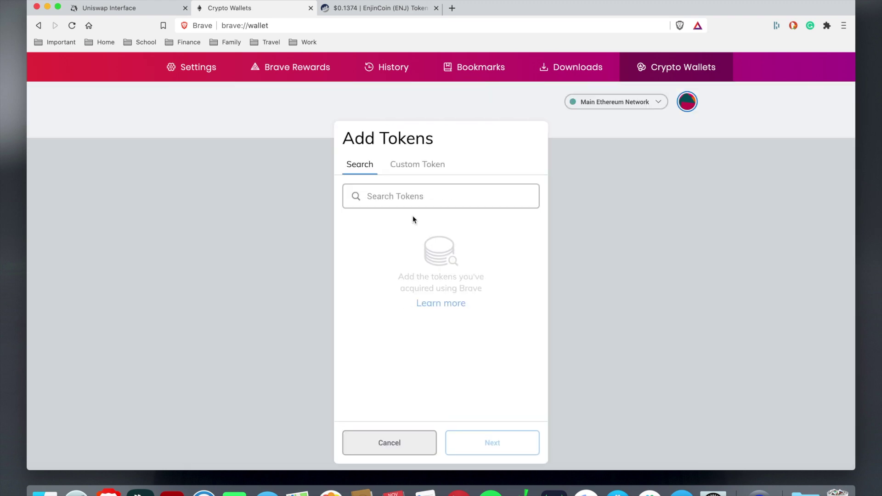
click(419, 166)
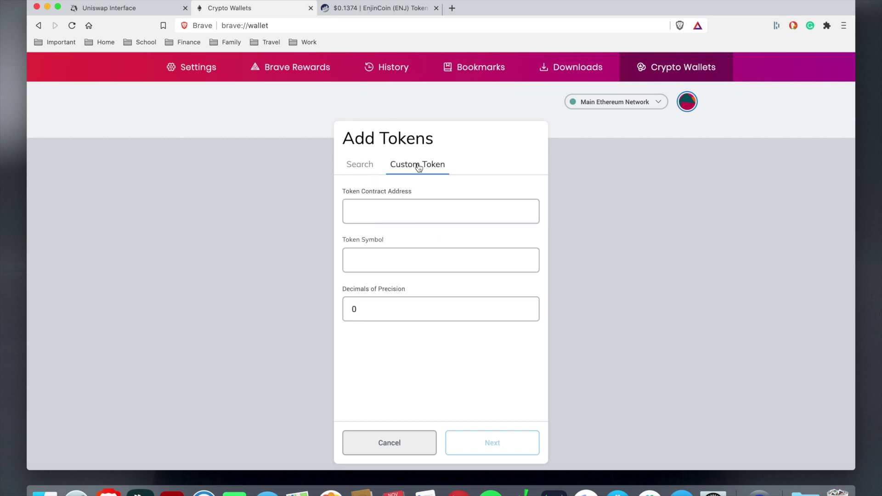
click(422, 218)
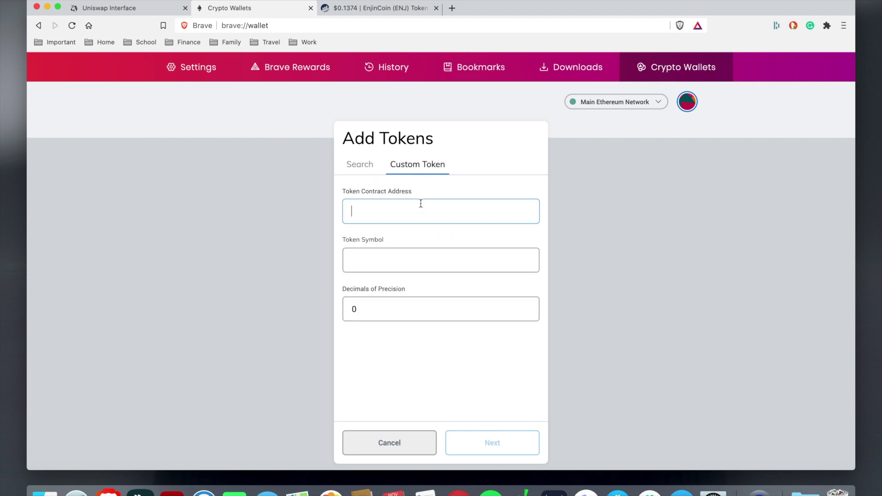
Close the EnjinCoin Etherscan tab and cancel the Add Tokens dialog.
click(383, 7)
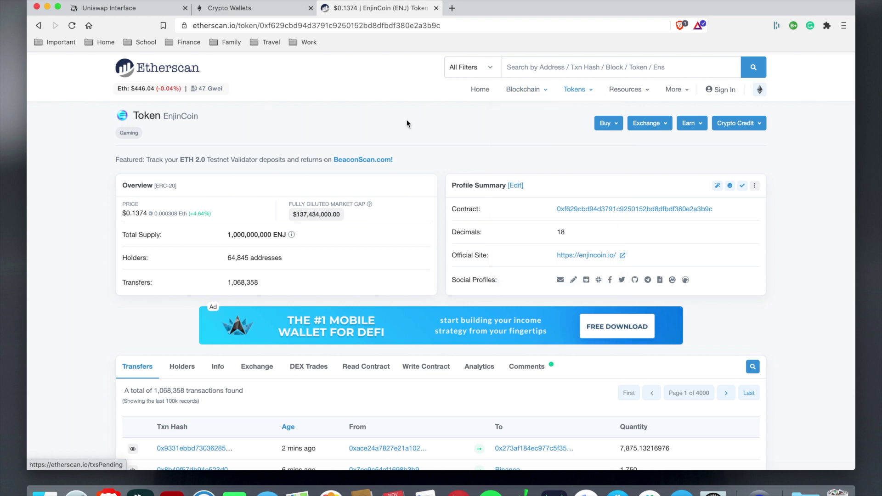
mouse_move(616, 212)
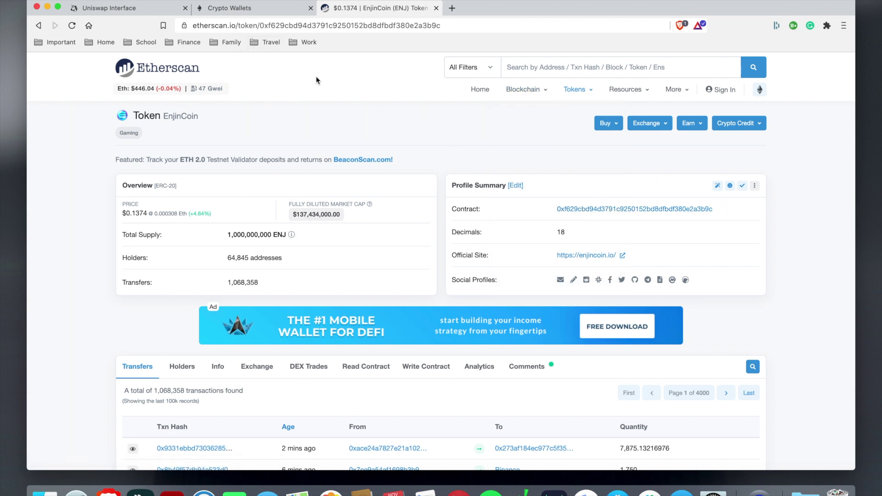
click(436, 7)
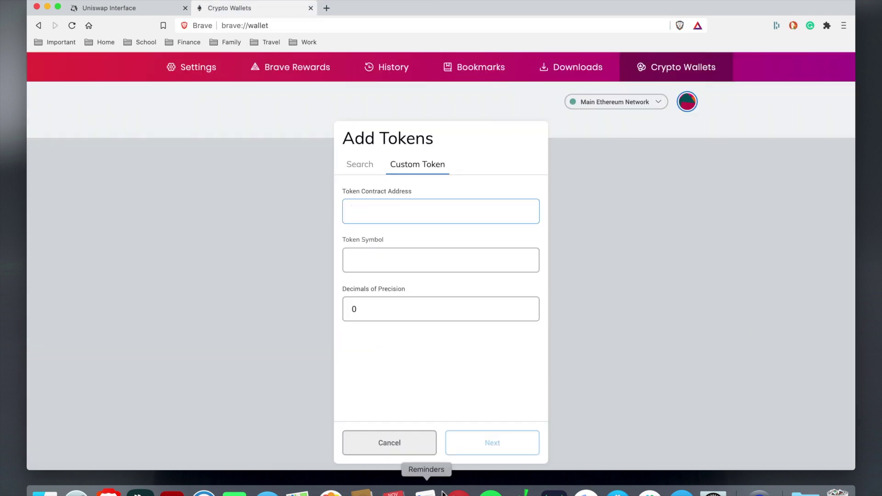
click(414, 450)
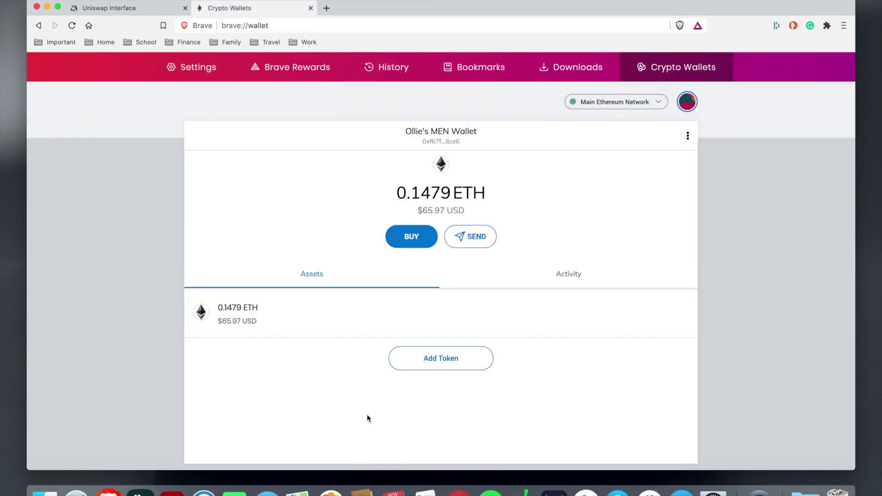
click(122, 8)
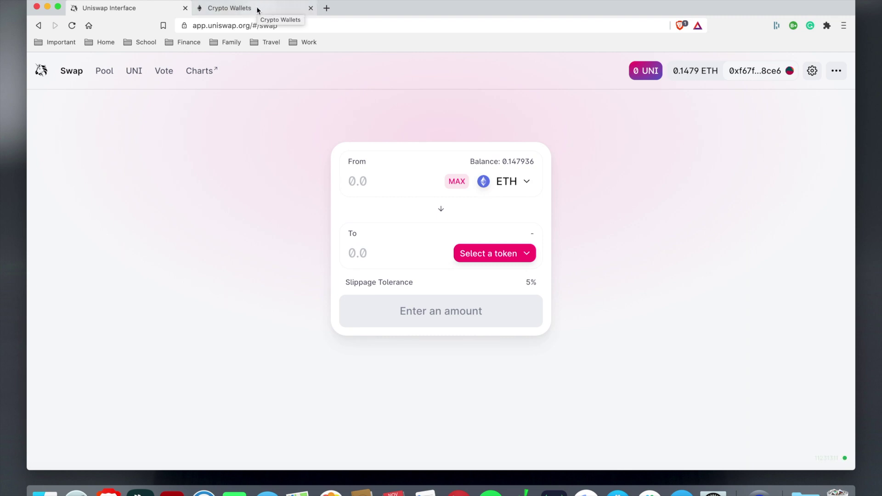
Set the Uniswap pair to sell ENJ (balance 74.4545) for ETH.
click(503, 183)
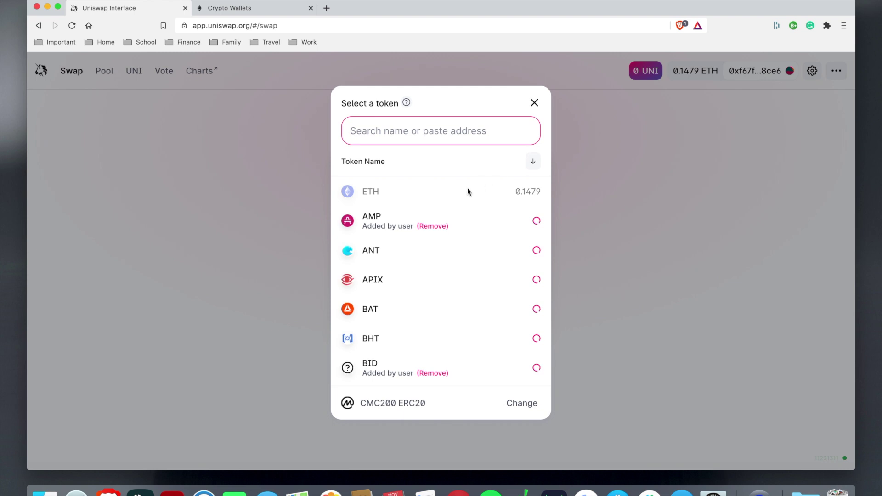
scroll(403, 215, down, 2)
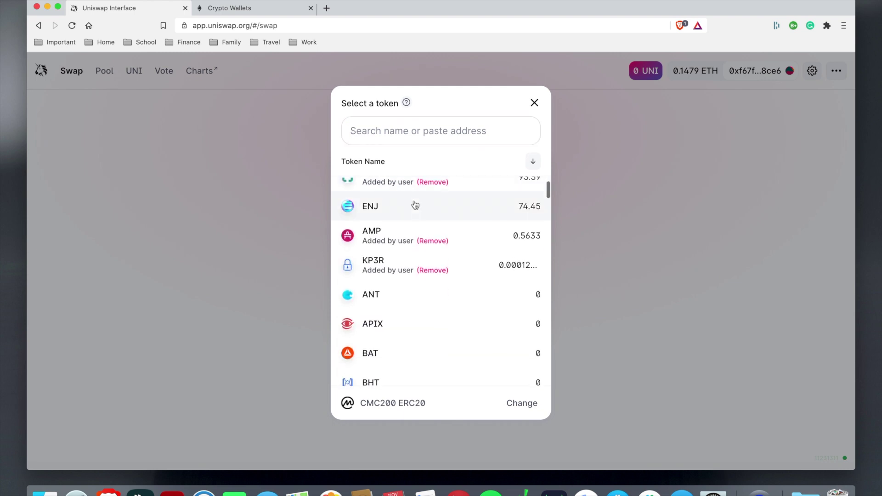
click(413, 203)
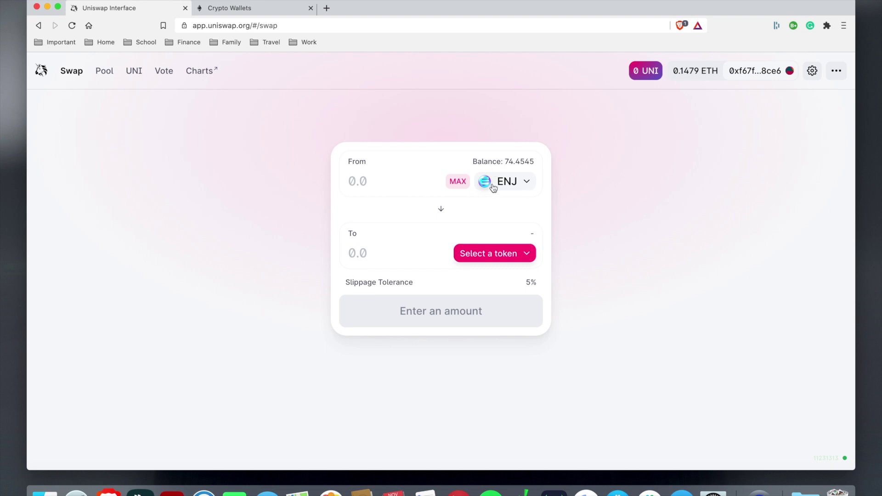
click(504, 253)
click(390, 198)
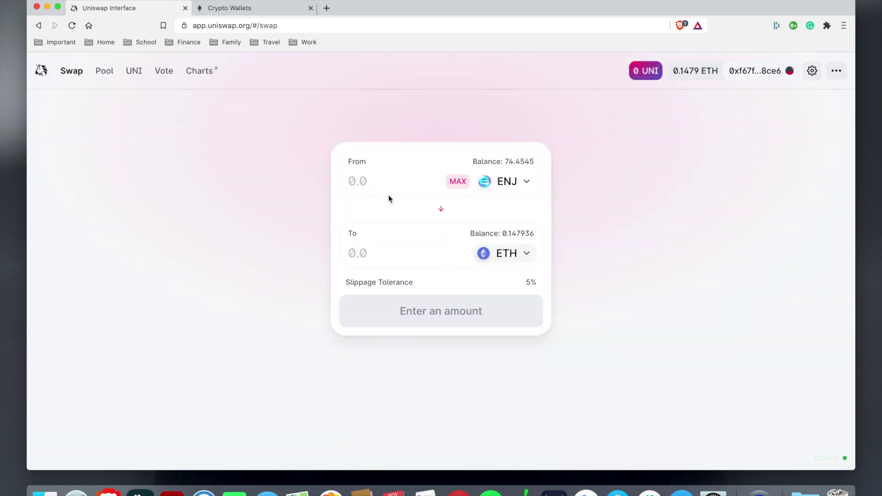
Enter the maximum 74.4545 ENJ, quoted at about 0.0228564 ETH, and request ENJ approval.
click(457, 182)
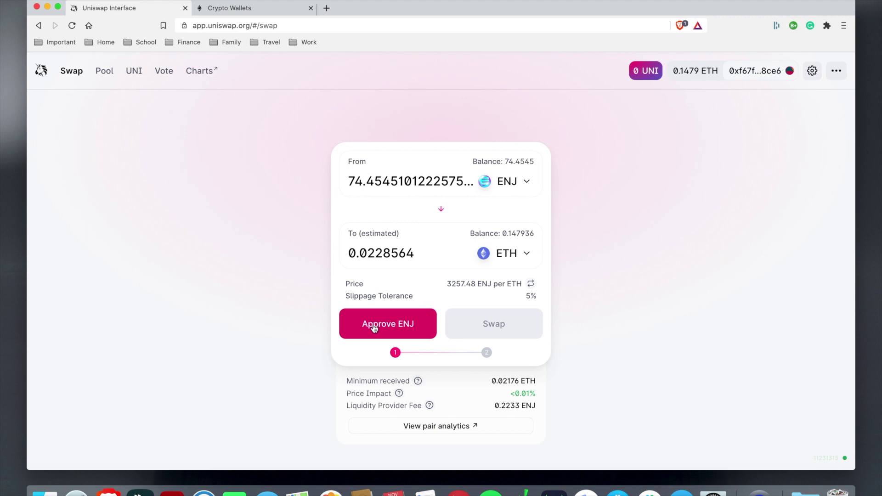
scroll(320, 303, down, 1)
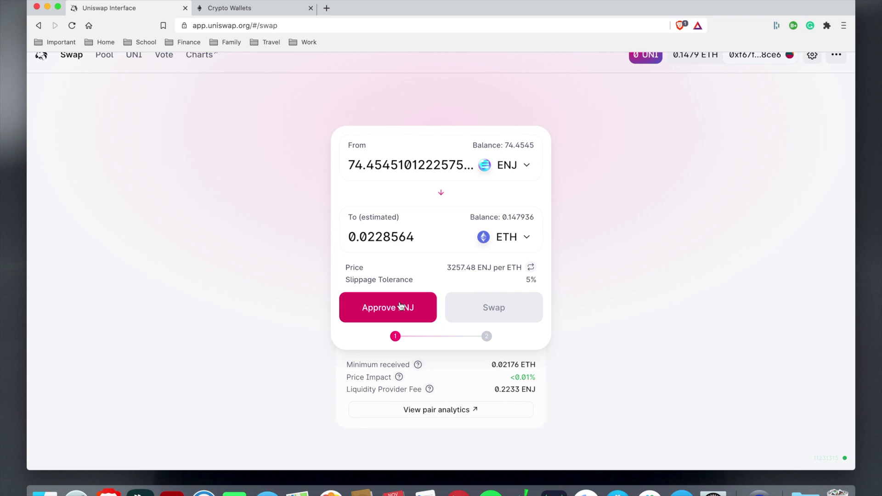
click(401, 312)
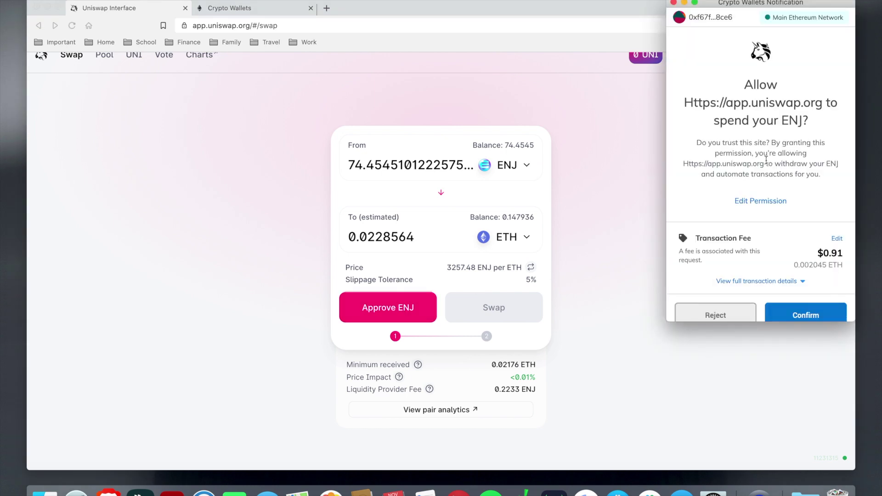
Approve Uniswap's permission to spend the ENJ from the wallet popup.
scroll(812, 163, down, 2)
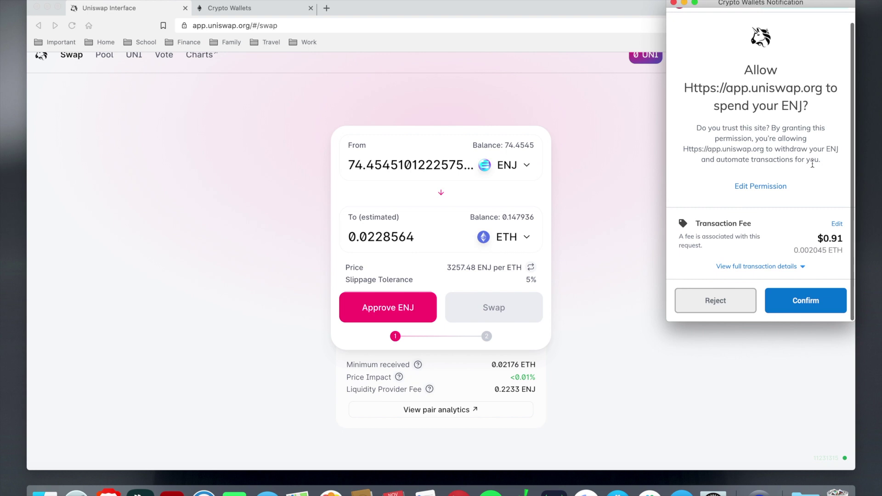
scroll(809, 155, up, 2)
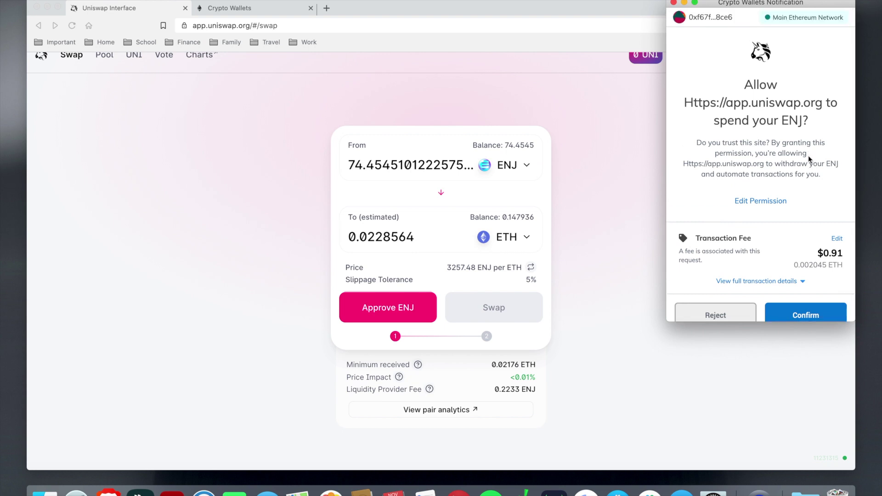
scroll(806, 183, down, 2)
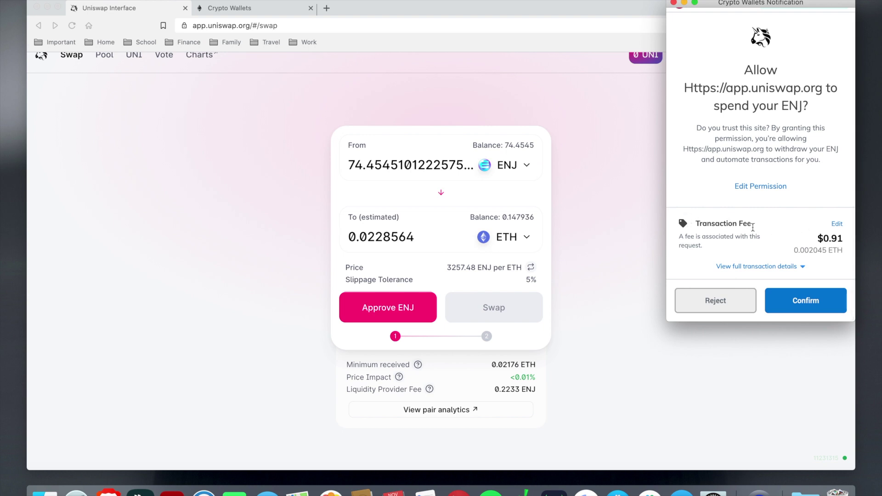
click(821, 307)
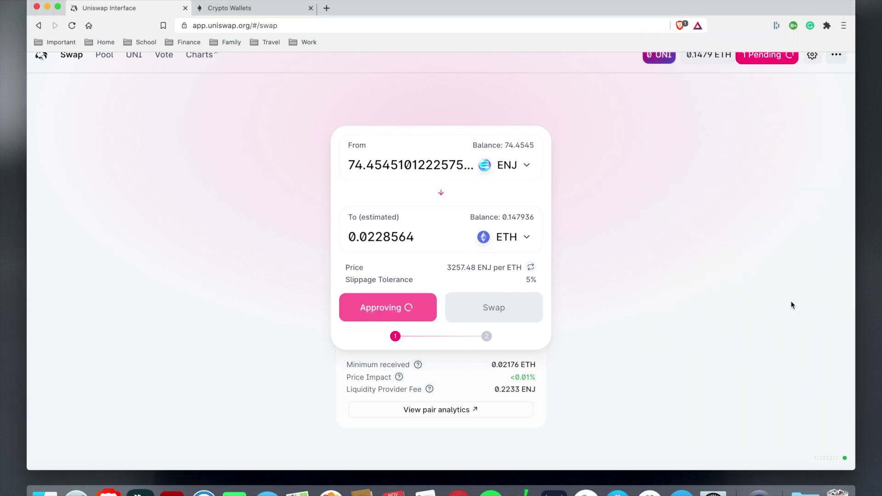
Track the pending Approve ENJ transaction until it completes, leaving 0.146 ETH.
scroll(756, 271, up, 1)
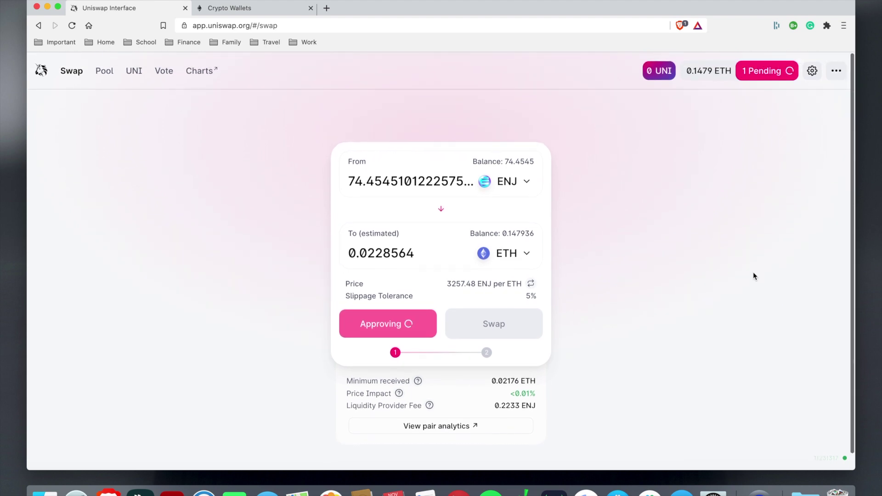
click(766, 73)
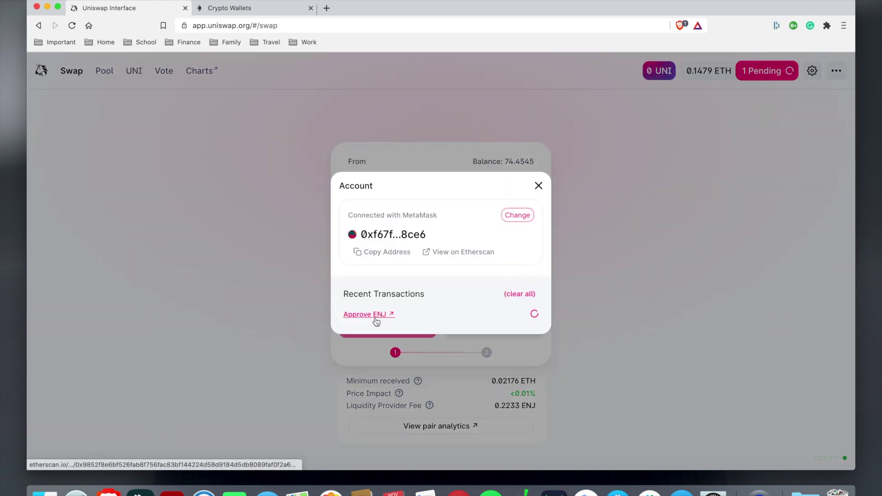
click(538, 185)
scroll(692, 263, down, 1)
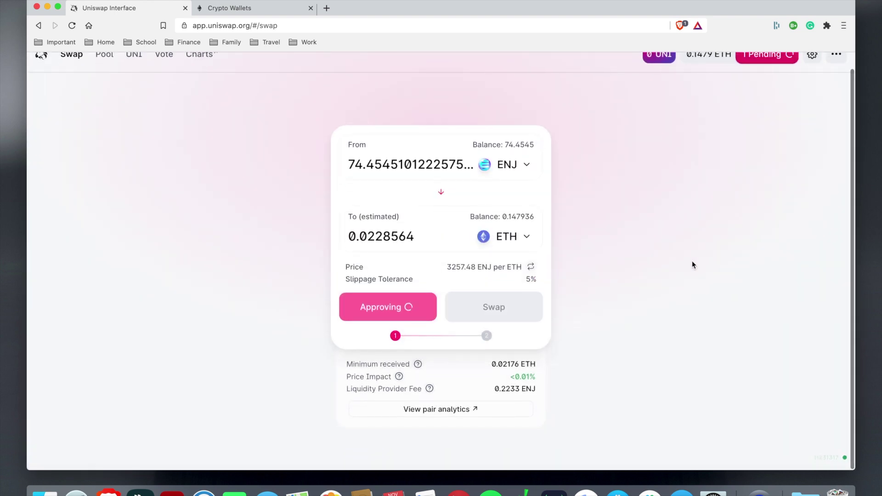
scroll(692, 262, up, 1)
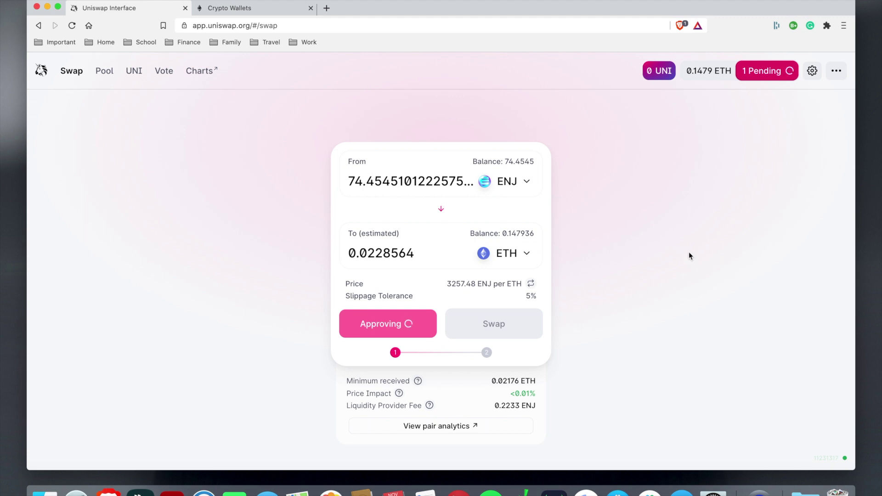
click(763, 71)
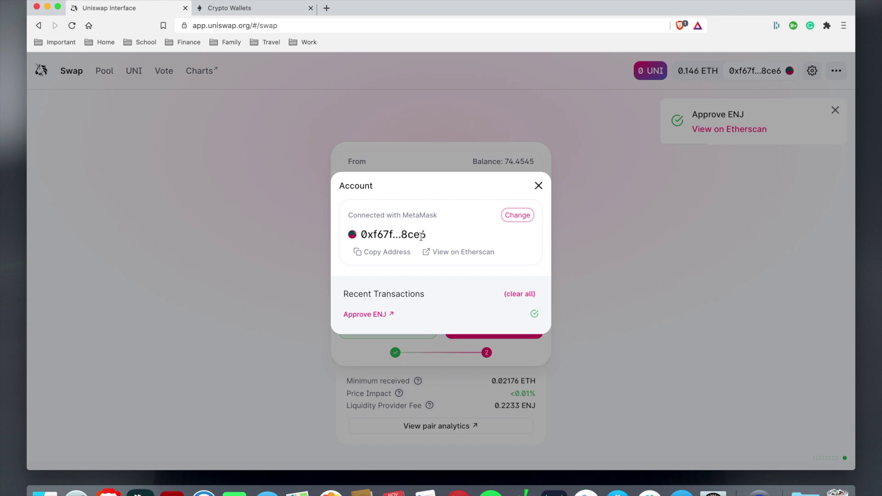
click(227, 10)
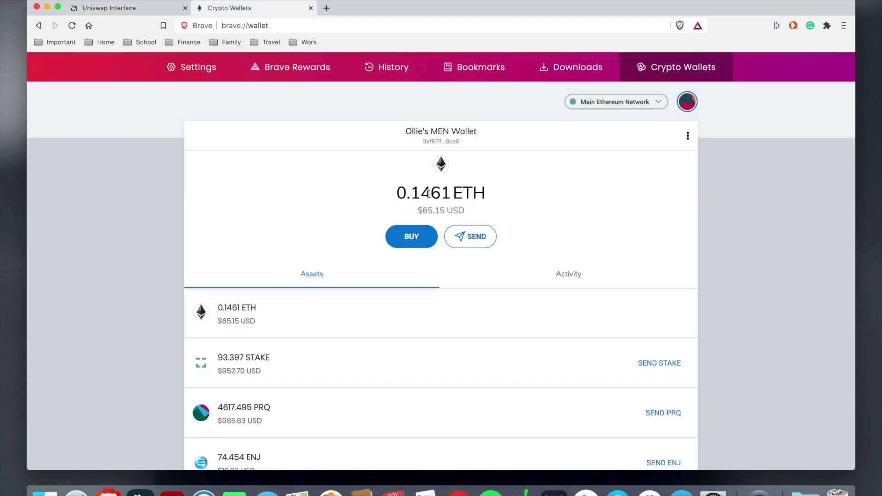
click(462, 143)
click(422, 147)
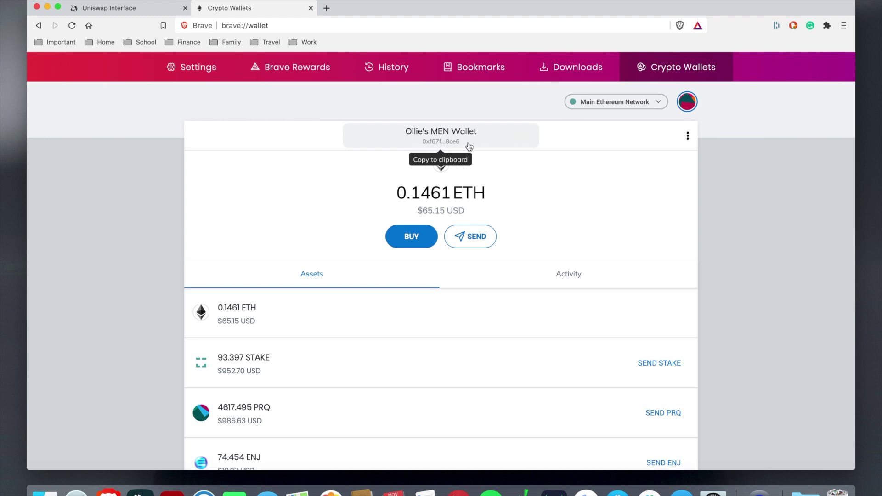
click(133, 8)
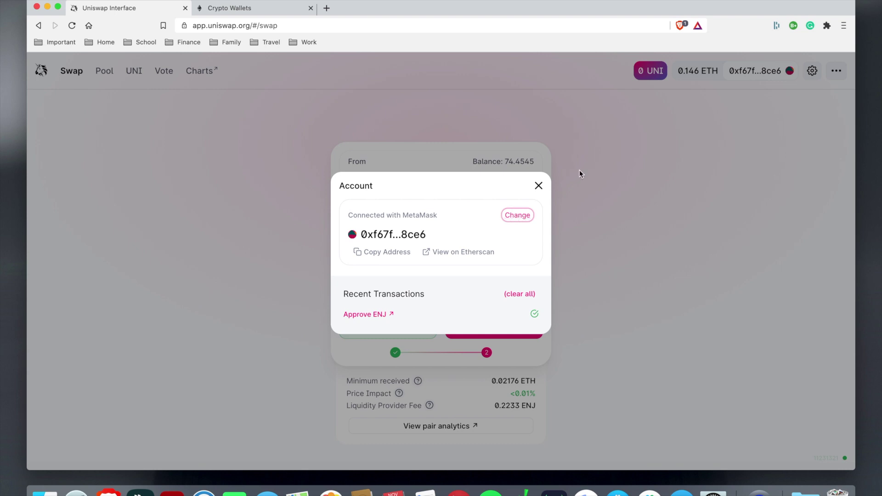
click(539, 185)
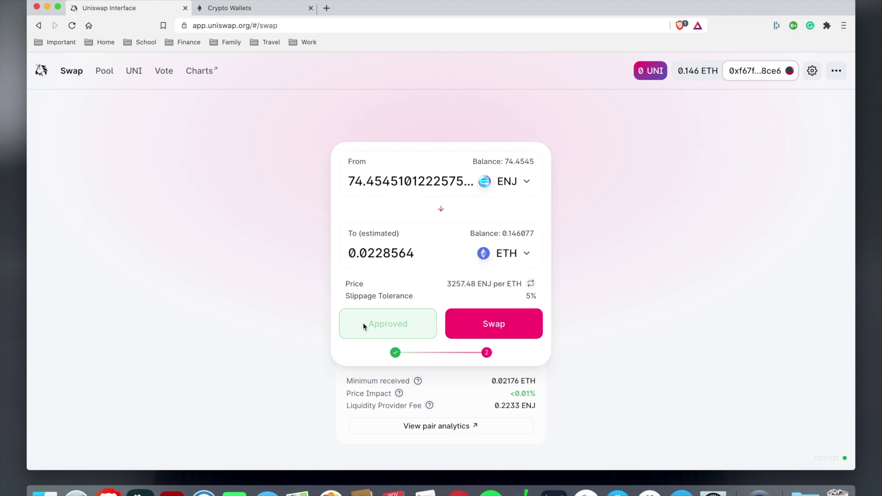
Swap 74.4545 ENJ for about 0.0228564 ETH, confirming in Uniswap and the wallet.
click(494, 328)
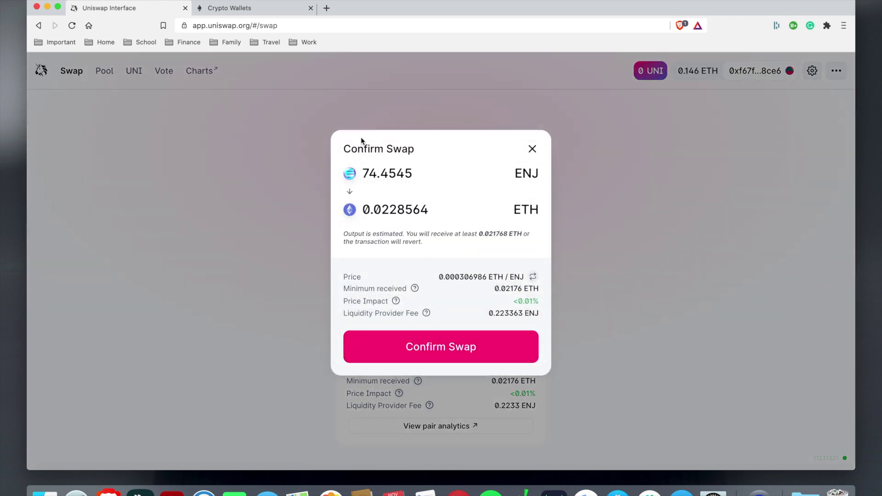
click(445, 354)
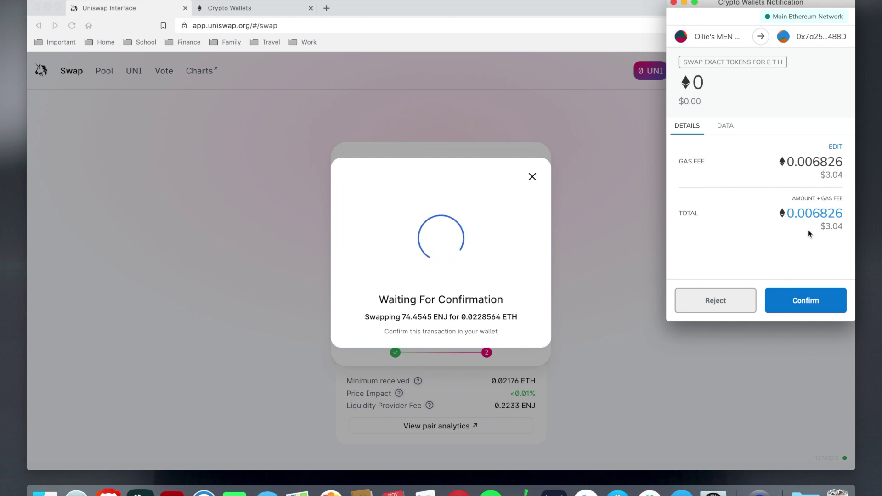
click(809, 305)
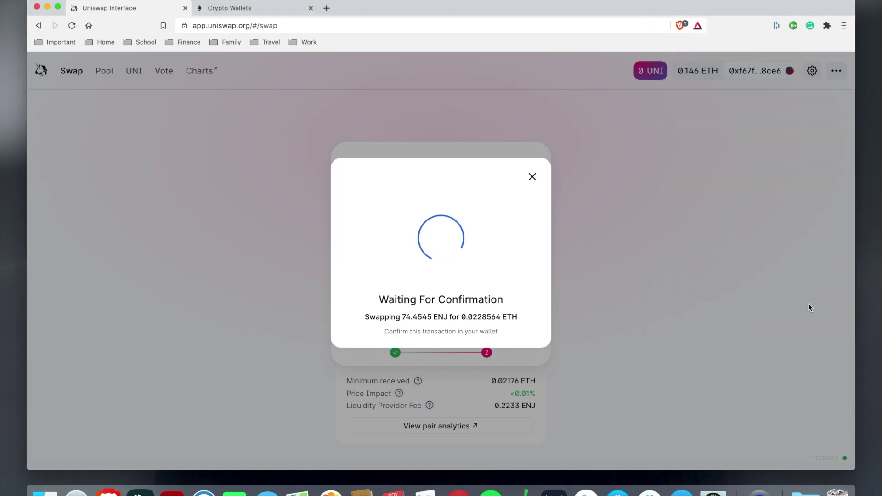
Follow the submitted swap until completion, showing 0 ENJ and 0.164379 ETH.
click(462, 343)
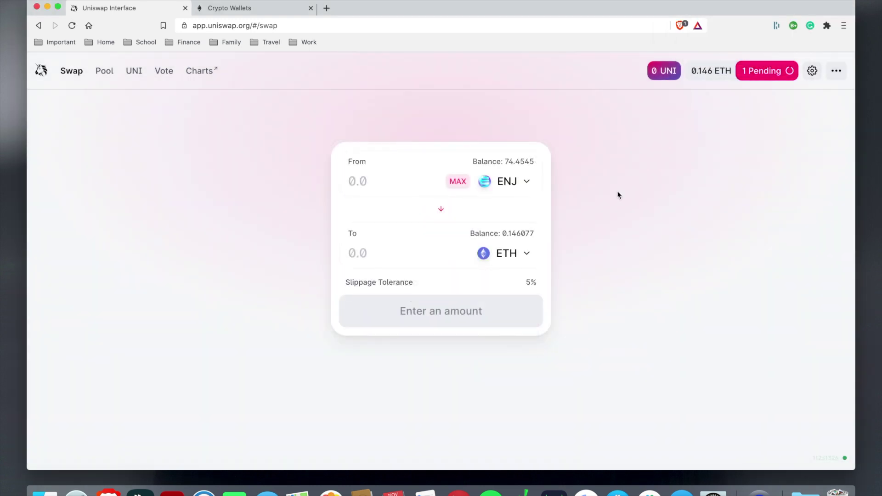
click(765, 73)
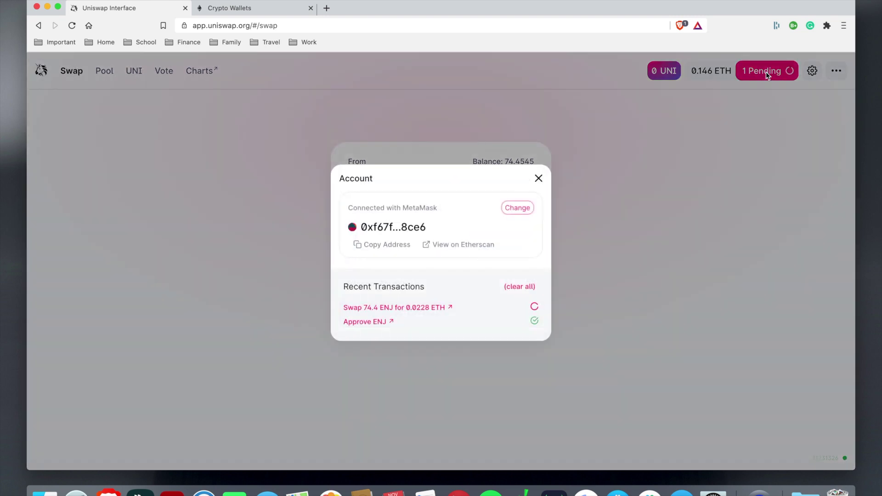
click(538, 179)
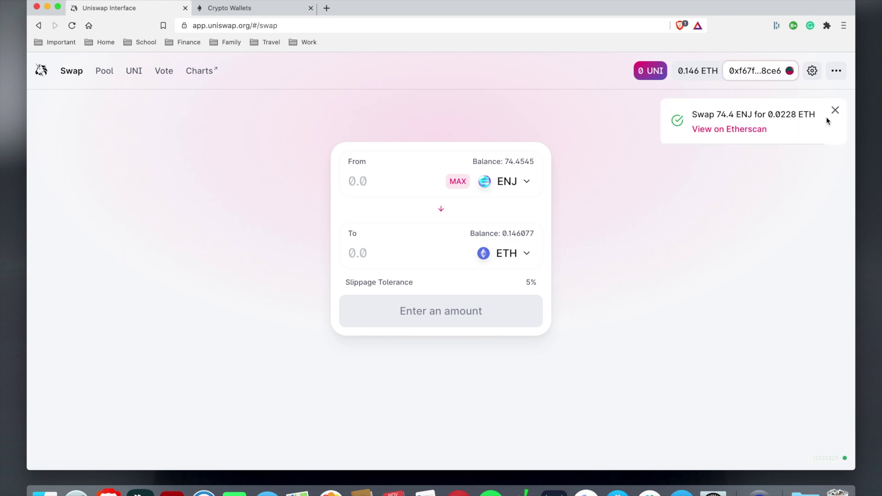
click(835, 110)
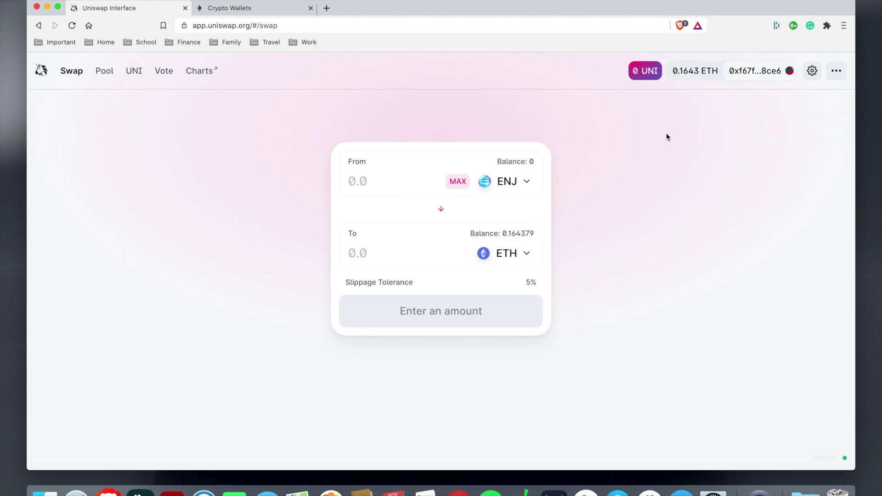
Review the wallet's Assets list: 0.1644 ETH ($73.26), 0 ENJ, STAKE and PRQ.
click(263, 8)
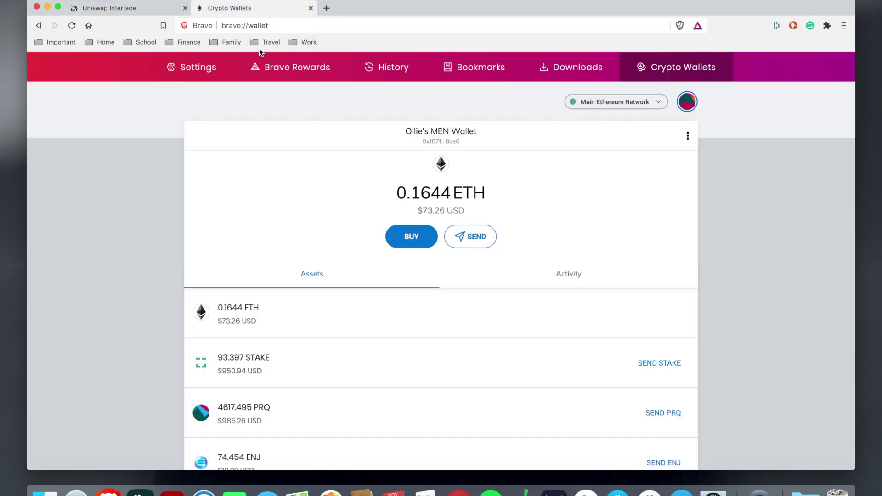
scroll(286, 179, down, 3)
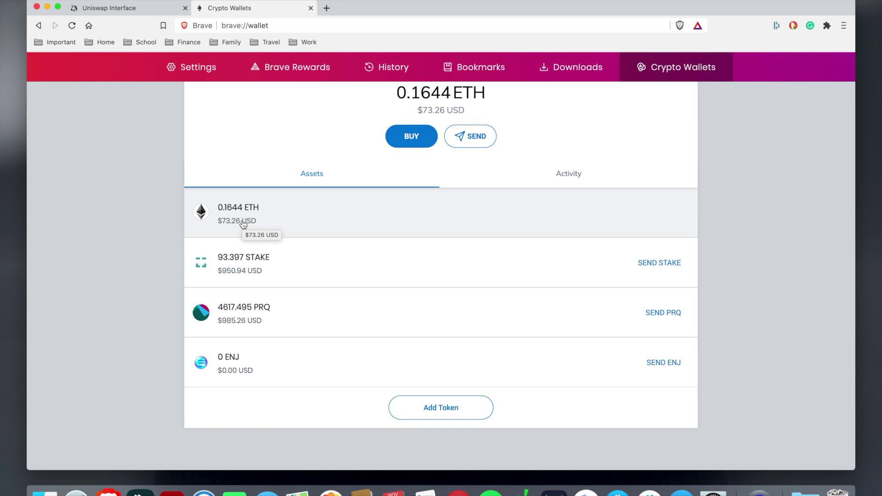
scroll(243, 224, up, 3)
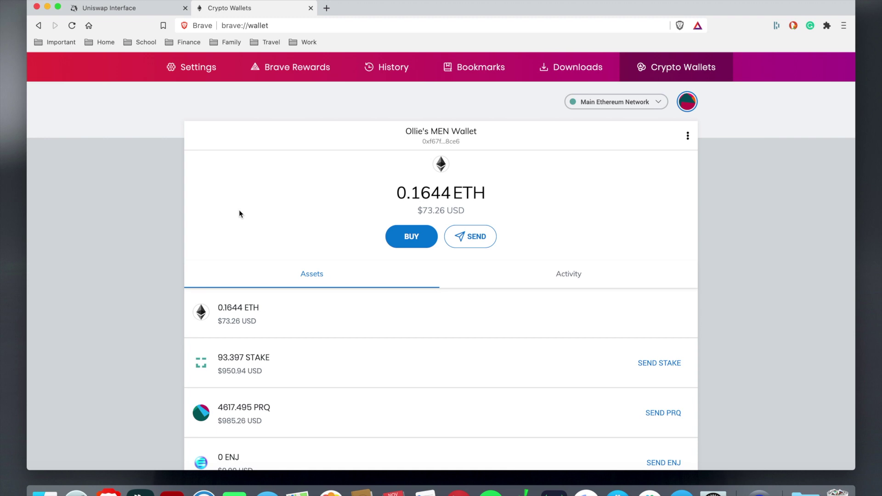